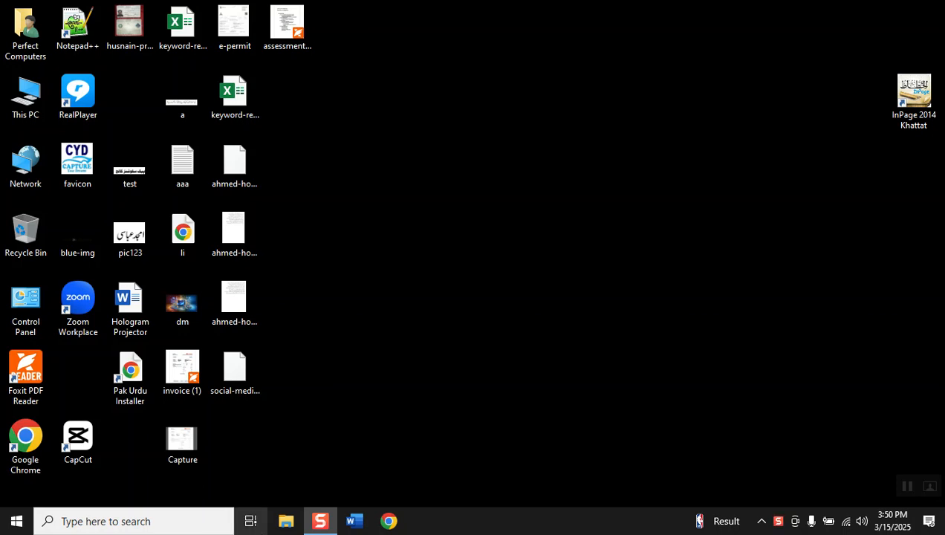
- Open Google Chrome with the profile used for the Cydcars business accounts
{"action": "left_click", "coordinate": [391, 520]}
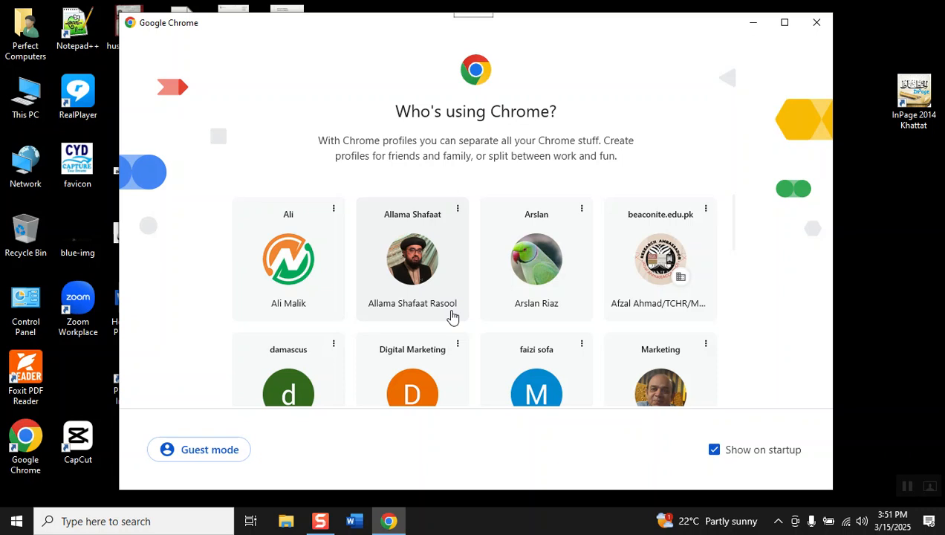
{"action": "scroll", "coordinate": [669, 273], "scroll_direction": "down", "scroll_amount": 4}
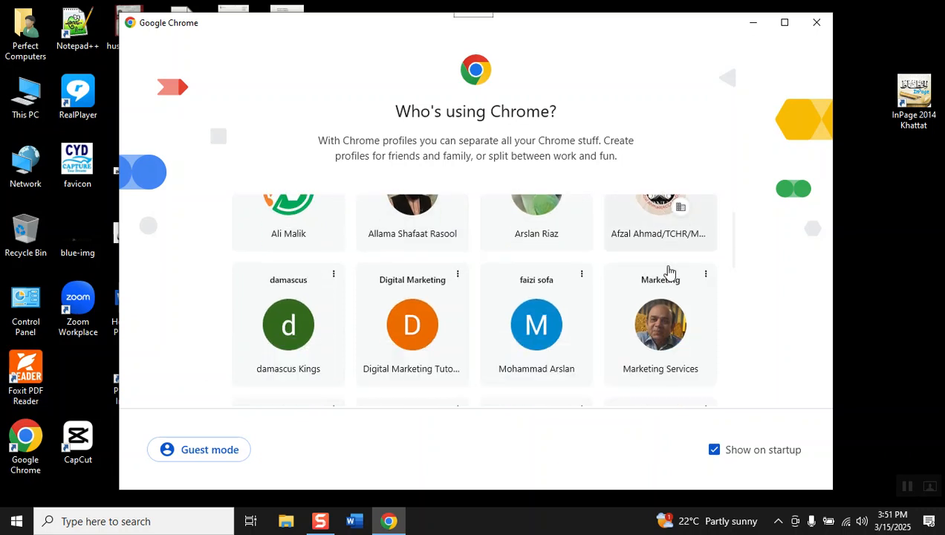
{"action": "scroll", "coordinate": [669, 272], "scroll_direction": "down", "scroll_amount": 4}
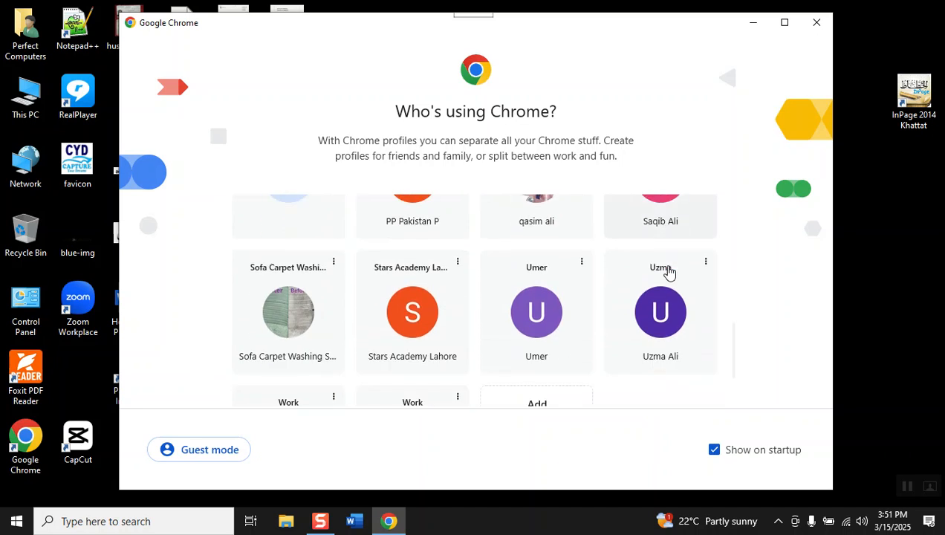
{"action": "left_click", "coordinate": [536, 338]}
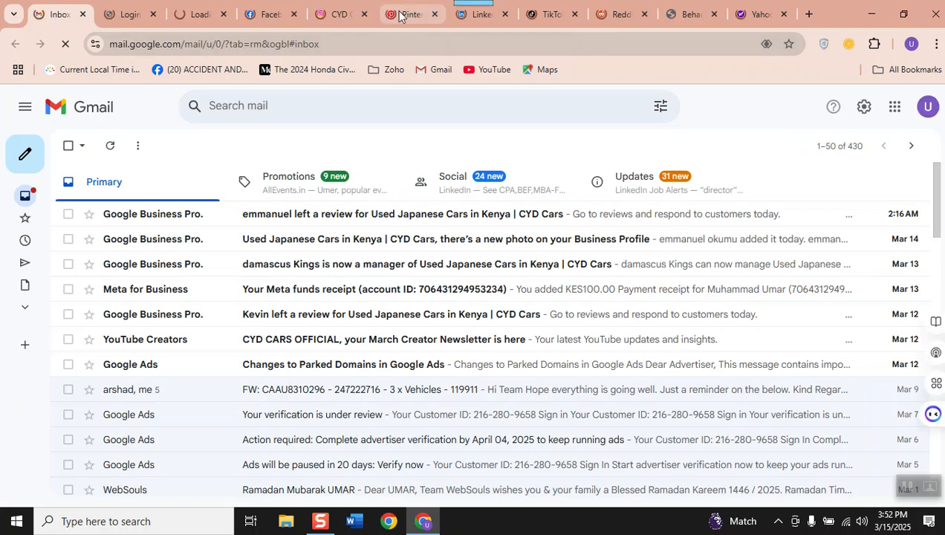
- Close the Pinterest, LinkedIn, TikTok, Reddit, Behance and Yahoo tabs and switch to the Facebook tab
{"action": "left_click", "coordinate": [427, 25]}
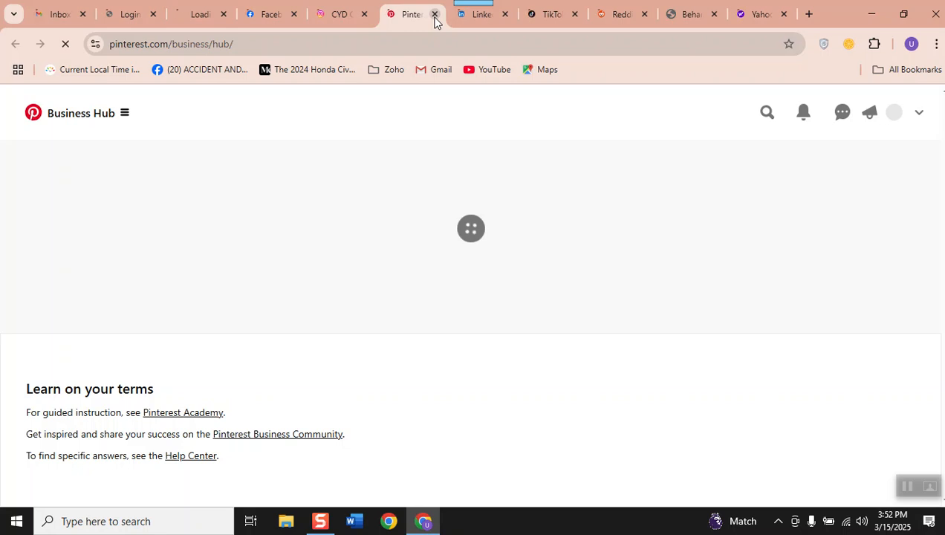
{"action": "left_click", "coordinate": [435, 18]}
{"action": "left_click", "coordinate": [434, 18]}
{"action": "left_click", "coordinate": [435, 18]}
{"action": "left_click", "coordinate": [435, 18]}
{"action": "left_click", "coordinate": [435, 17]}
{"action": "left_click", "coordinate": [434, 18]}
{"action": "left_click", "coordinate": [312, 17]}
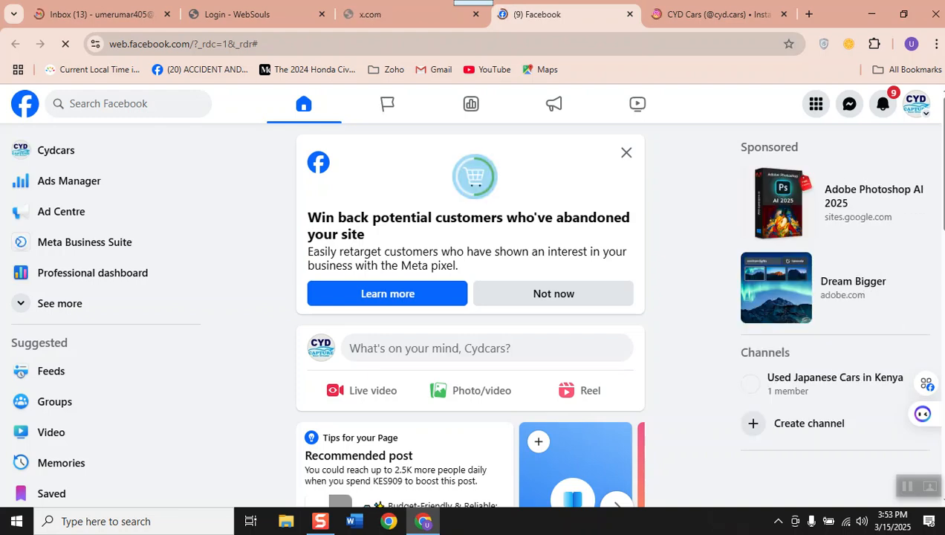
- Open the Ad Centre of the Cydcars Facebook page and continue from there to Ads Manager
{"action": "left_click", "coordinate": [312, 355]}
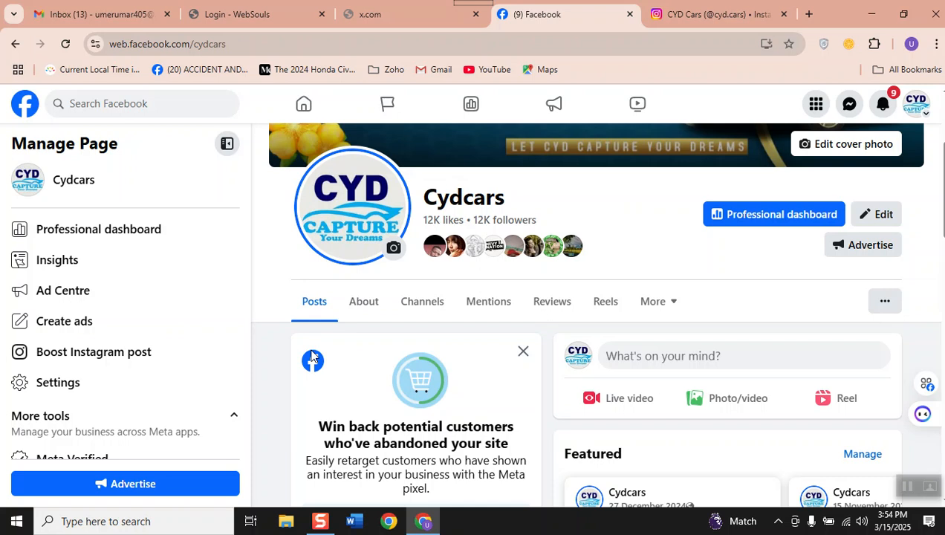
{"action": "left_click", "coordinate": [95, 299]}
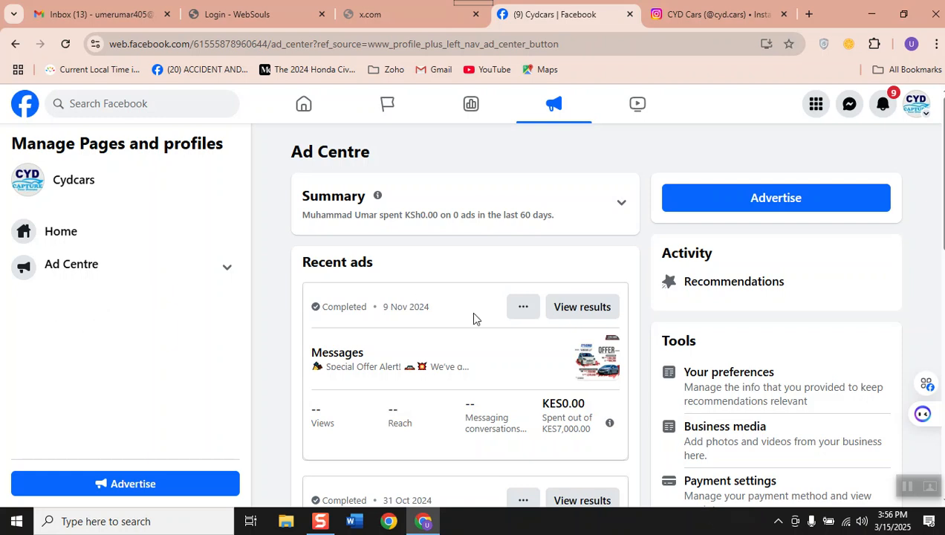
{"action": "scroll", "coordinate": [474, 318], "scroll_direction": "down", "scroll_amount": 2}
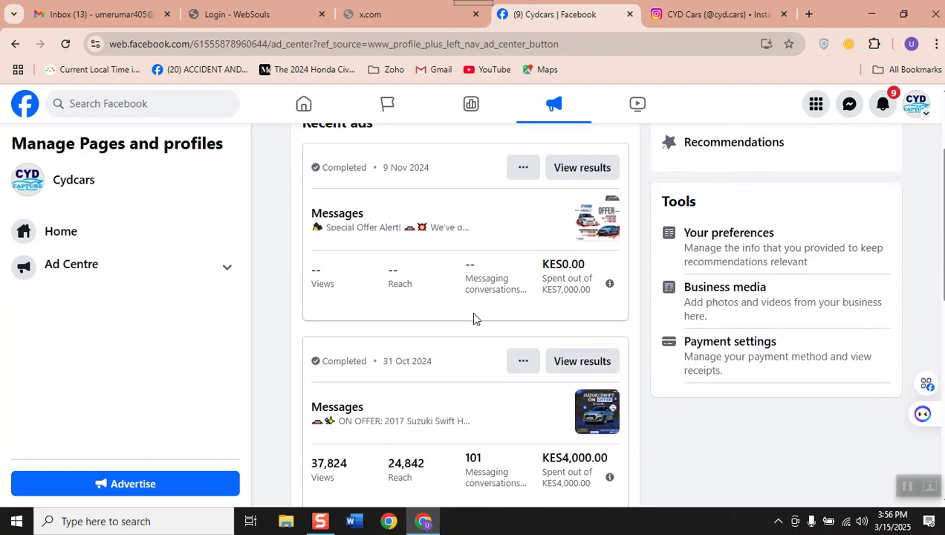
{"action": "scroll", "coordinate": [474, 318], "scroll_direction": "down", "scroll_amount": 3}
{"action": "scroll", "coordinate": [474, 318], "scroll_direction": "down", "scroll_amount": 4}
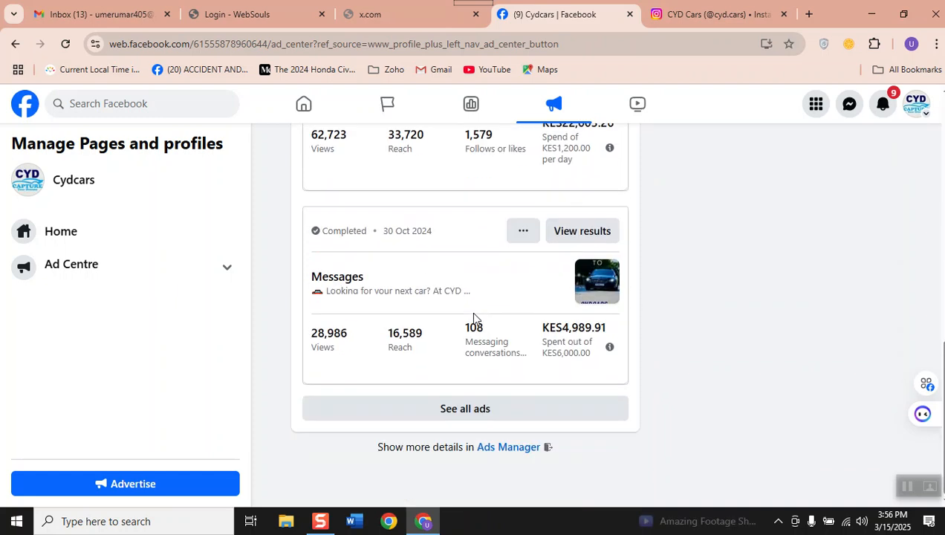
{"action": "left_click", "coordinate": [529, 448]}
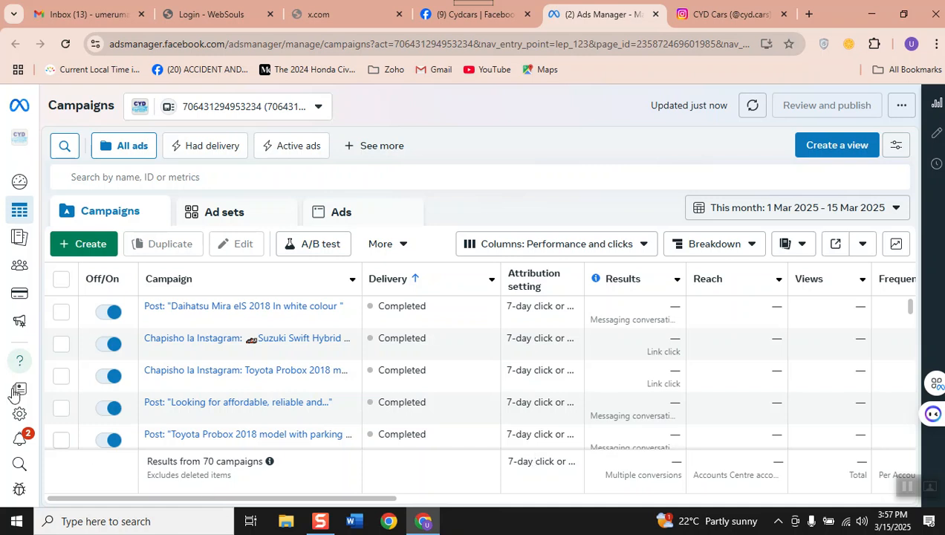
- Switch Ads Manager to the mira ad account in the Cydcars business portfolio
{"action": "left_click", "coordinate": [249, 116]}
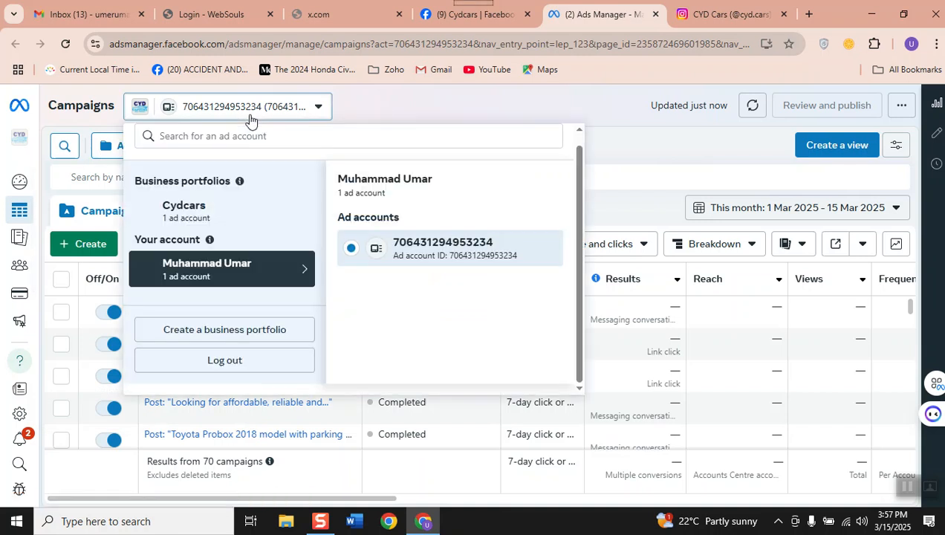
{"action": "left_click", "coordinate": [238, 229]}
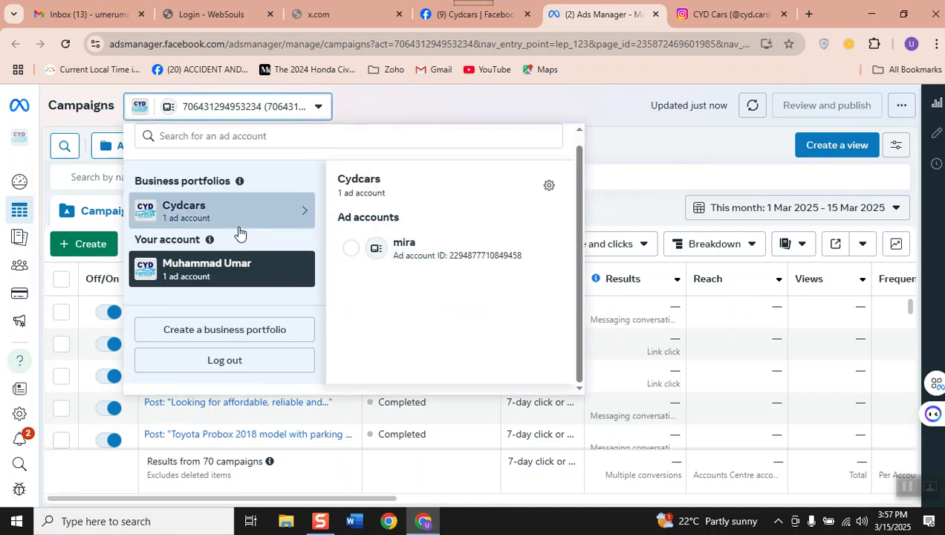
{"action": "left_click", "coordinate": [362, 257]}
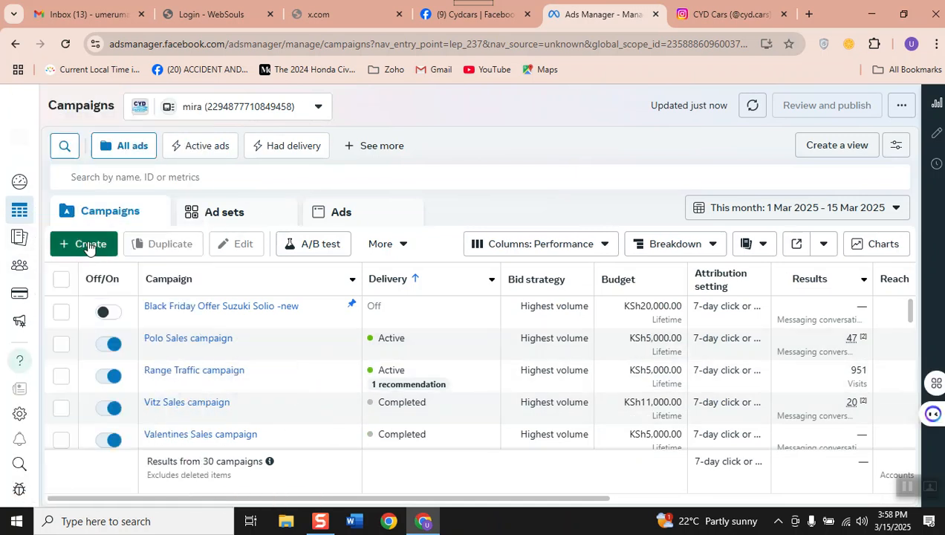
- Create a new campaign with the Engagement objective using the manual engagement campaign setup
{"action": "left_click", "coordinate": [88, 245]}
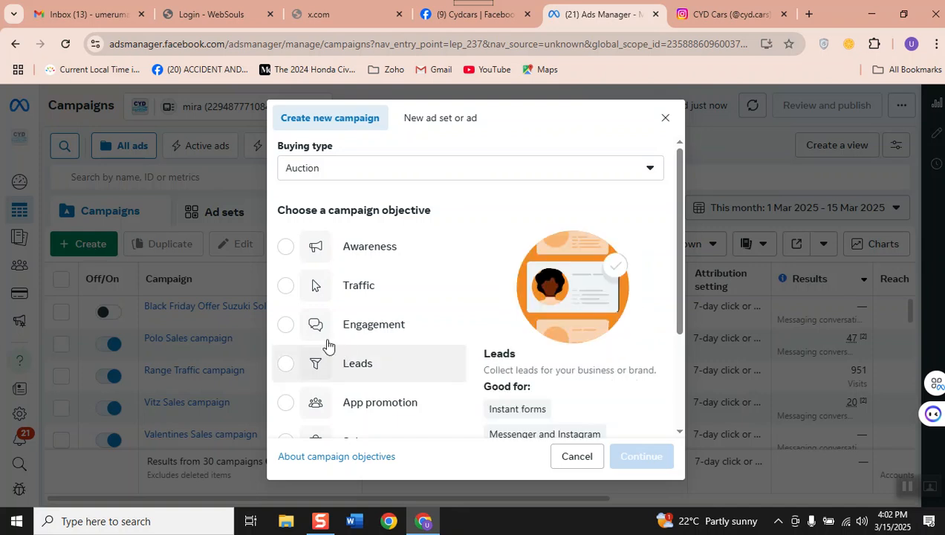
{"action": "left_click", "coordinate": [288, 325]}
{"action": "scroll", "coordinate": [562, 323], "scroll_direction": "down", "scroll_amount": 2}
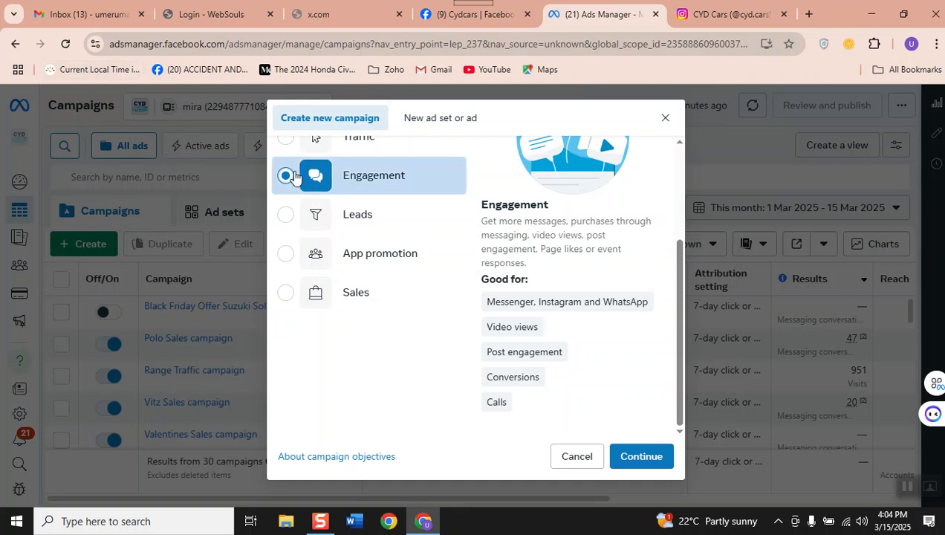
{"action": "left_click", "coordinate": [636, 455]}
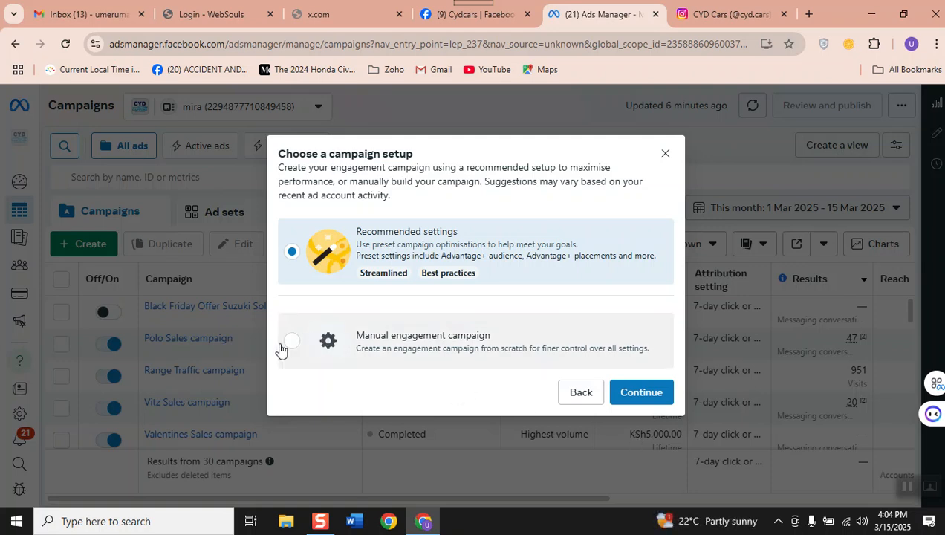
{"action": "left_click", "coordinate": [281, 349]}
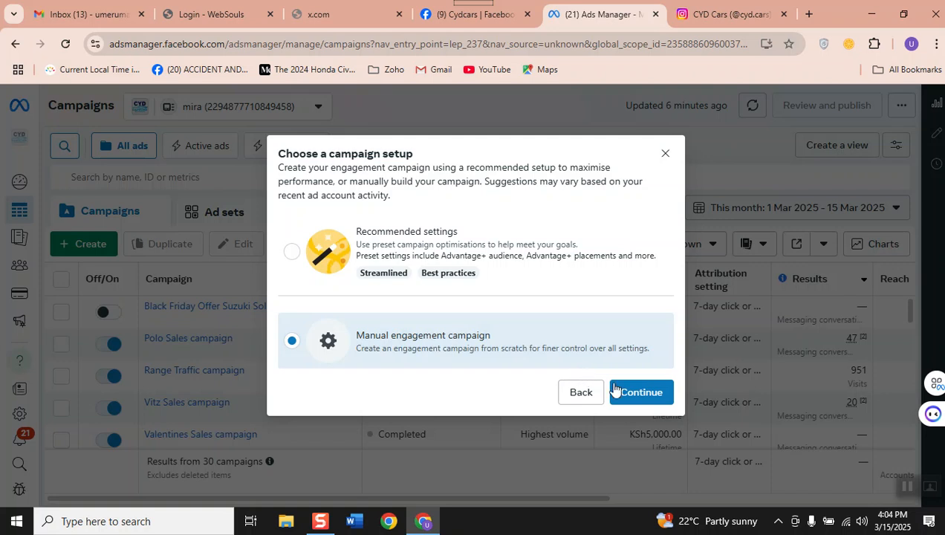
{"action": "left_click", "coordinate": [620, 387]}
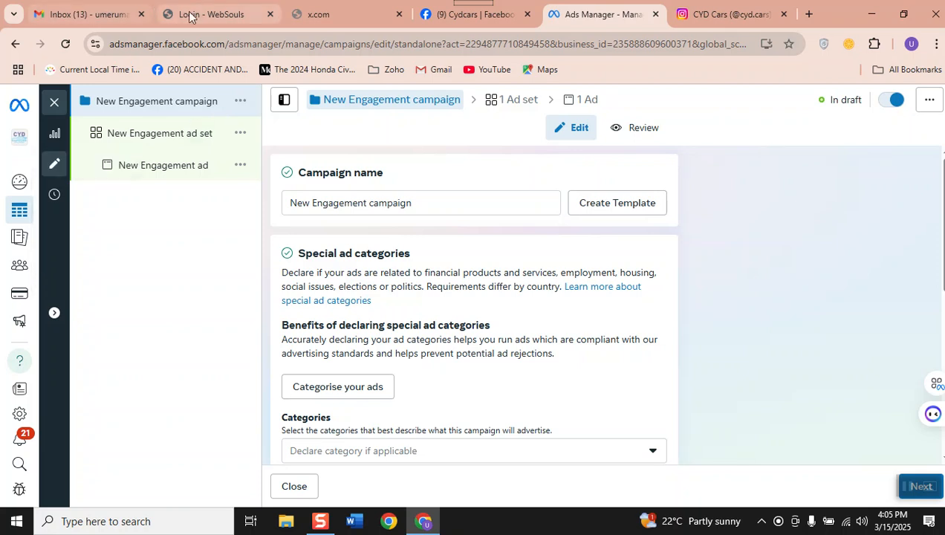
- Rename the campaign as cydcar-suzuki-promotion-500-daily-9to6
{"action": "triple_click", "coordinate": [411, 201]}
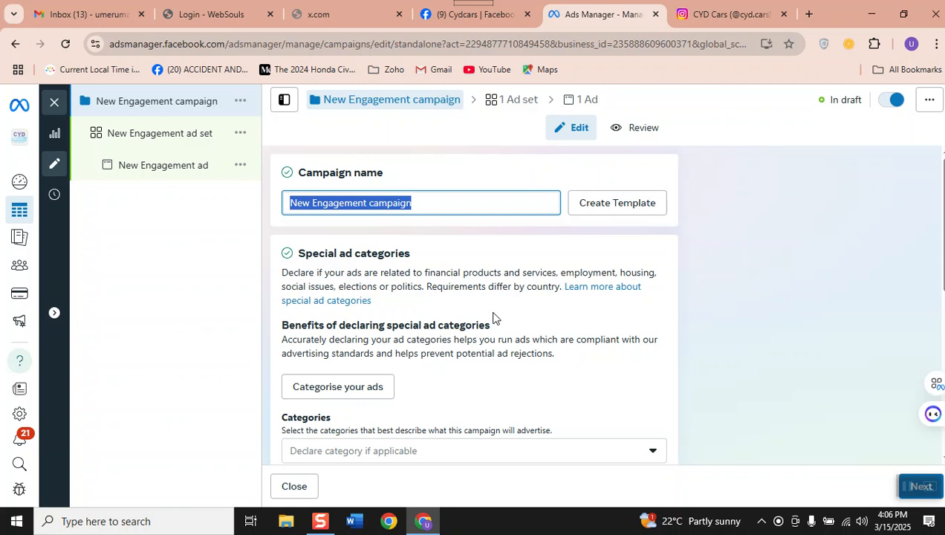
{"action": "type", "text": "cydc"}
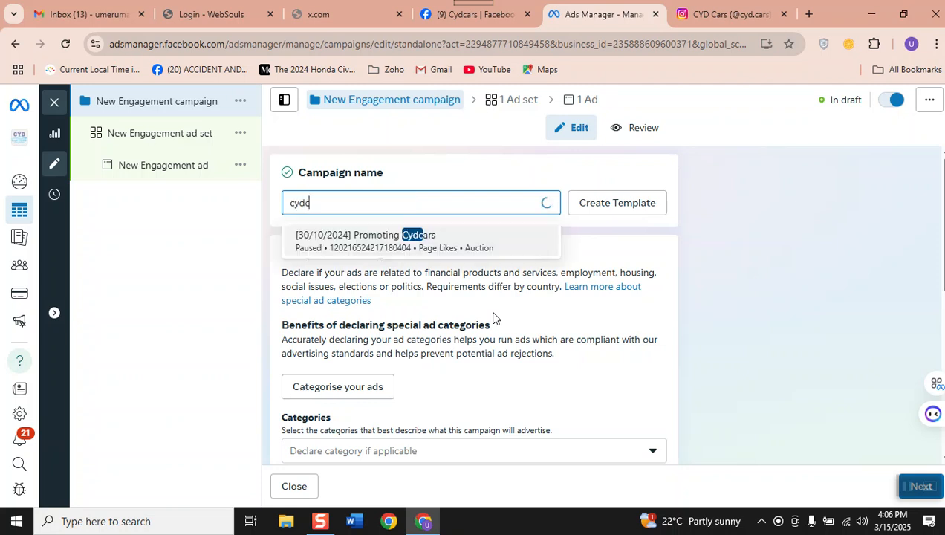
{"action": "type", "text": "ar-"}
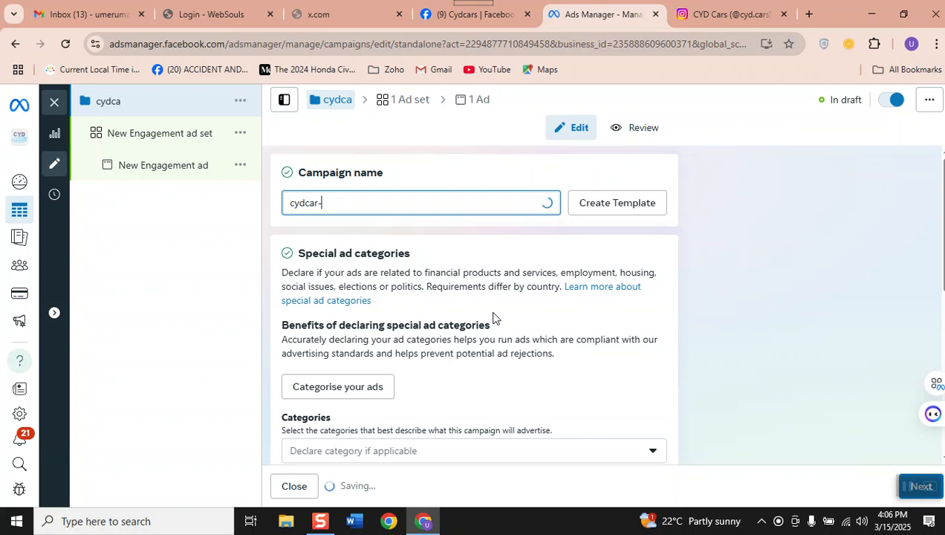
{"action": "type", "text": "suzu"}
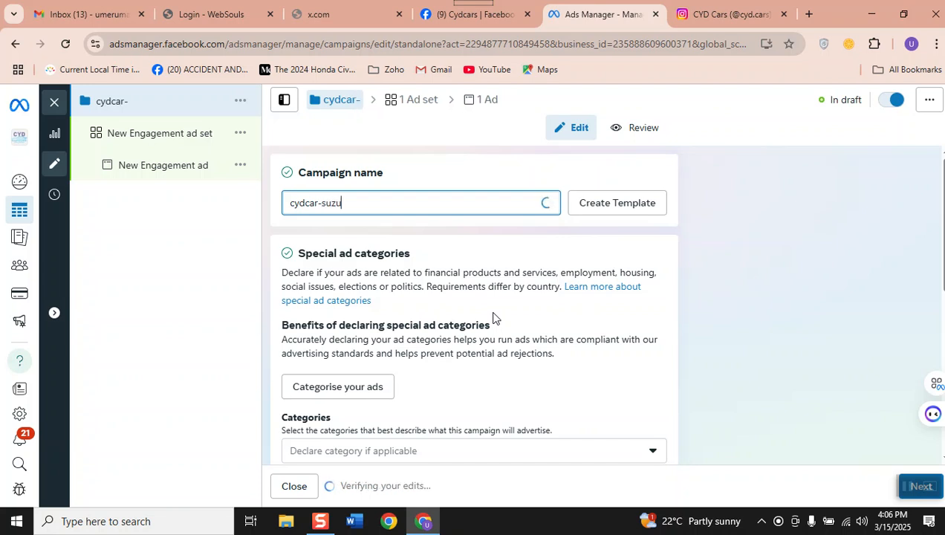
{"action": "type", "text": "ki-promotion"}
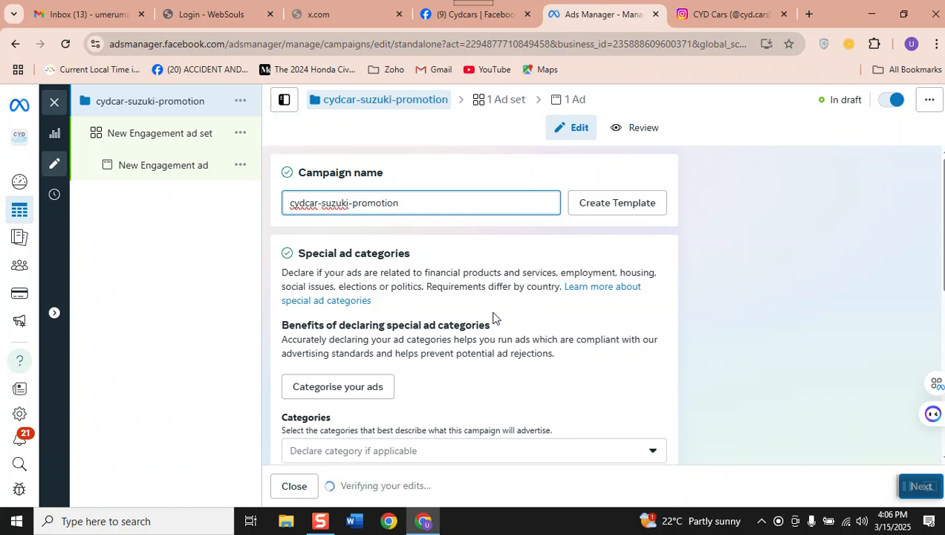
{"action": "type", "text": "-"}
{"action": "type", "text": "5"}
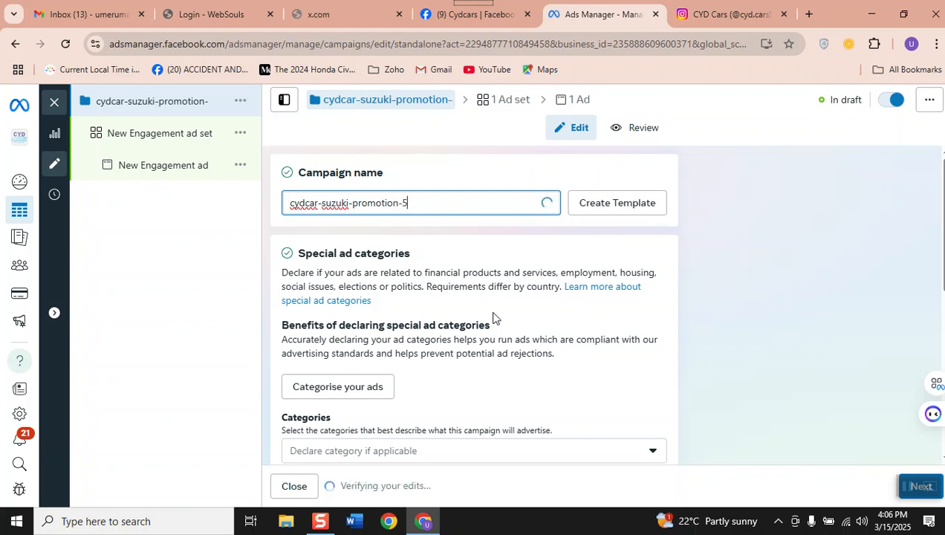
{"action": "type", "text": "00-daily"}
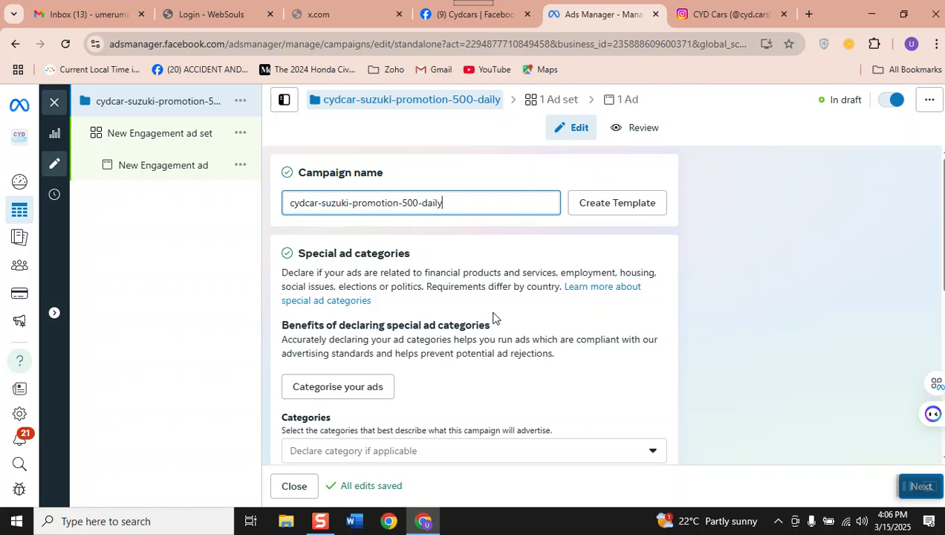
{"action": "type", "text": "-"}
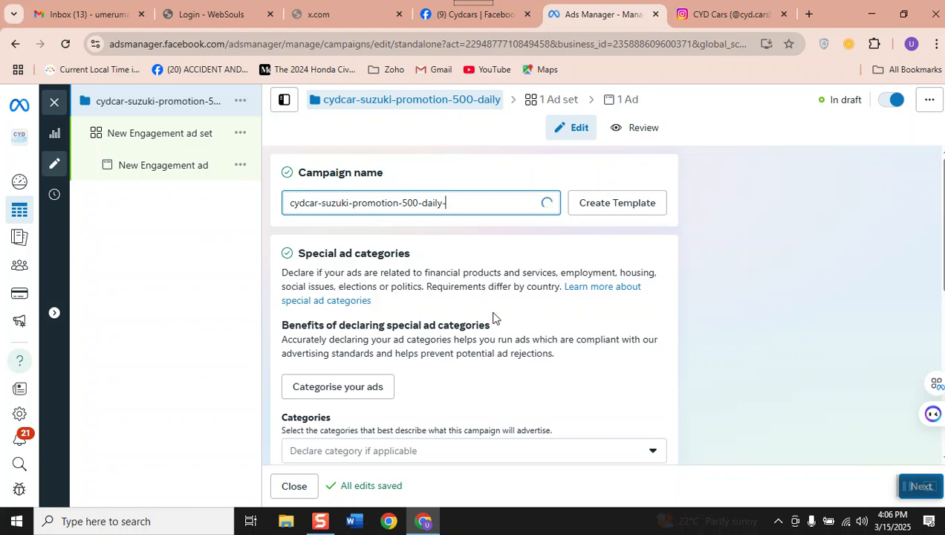
{"action": "type", "text": "9to6"}
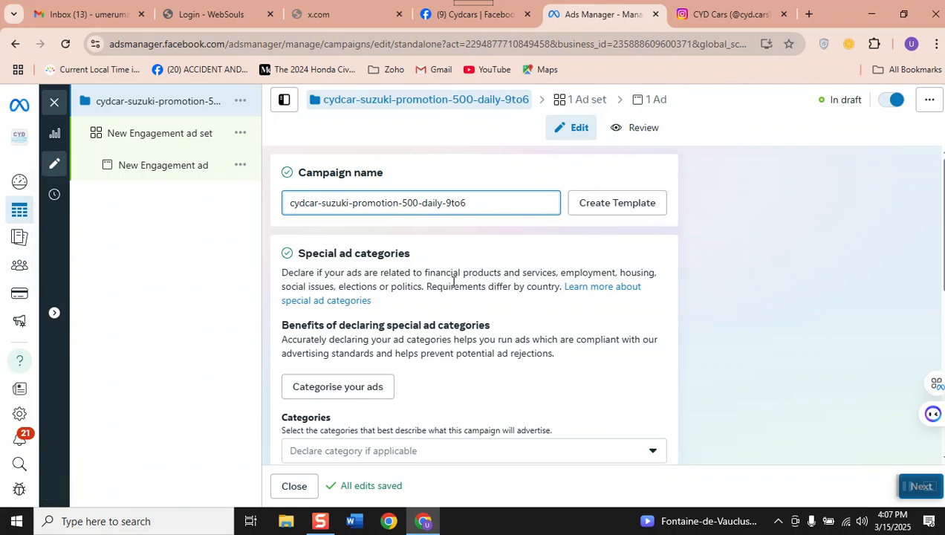
- Expand the additional options in the campaign details and review the spending limit, budget and A/B test settings
{"action": "scroll", "coordinate": [453, 283], "scroll_direction": "down", "scroll_amount": 3}
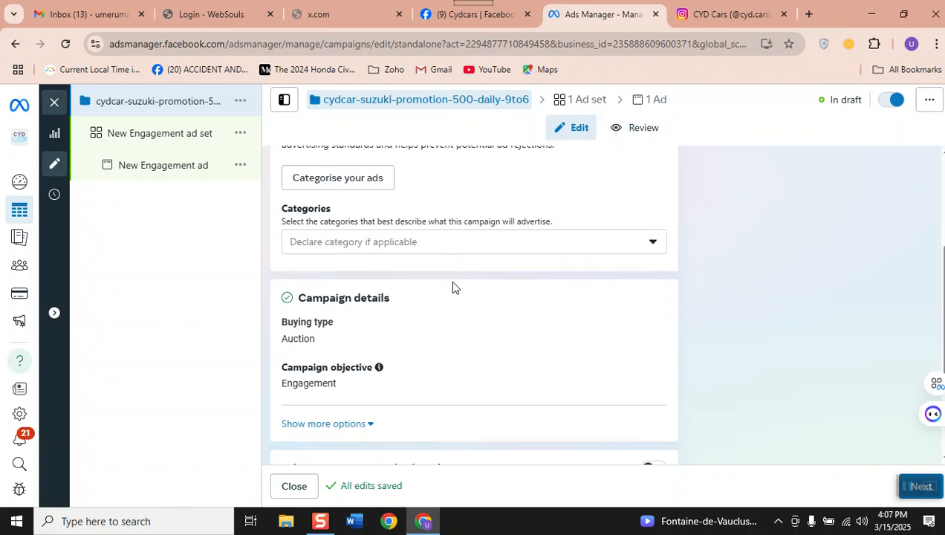
{"action": "scroll", "coordinate": [454, 287], "scroll_direction": "down", "scroll_amount": 2}
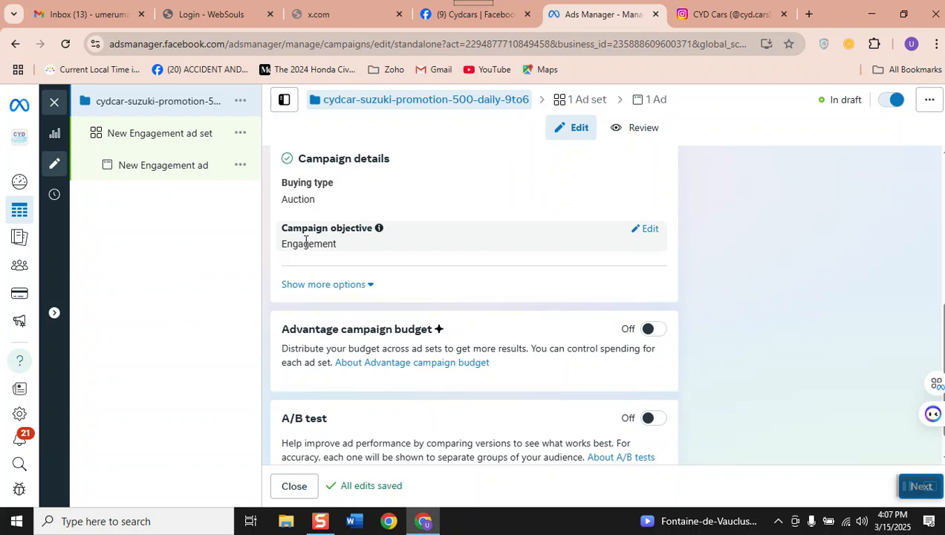
{"action": "left_click", "coordinate": [355, 288]}
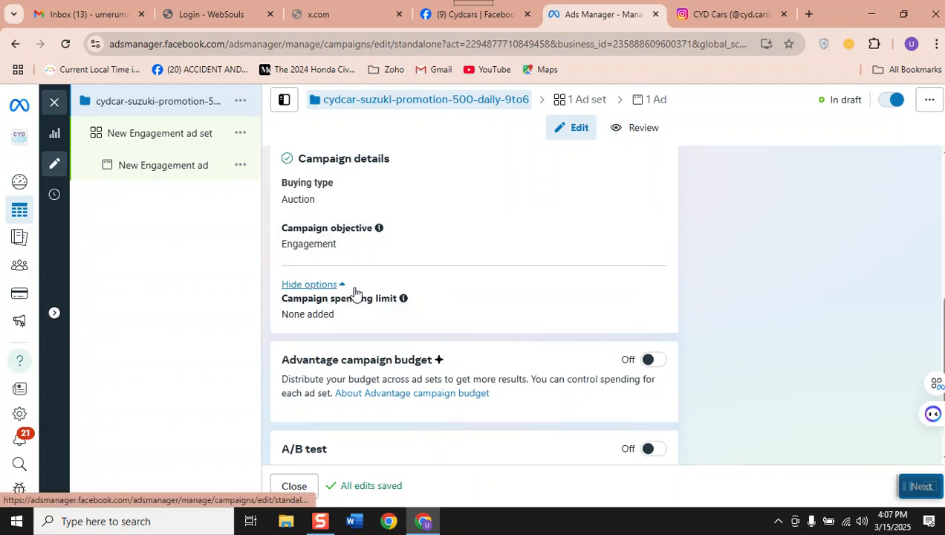
{"action": "scroll", "coordinate": [356, 292], "scroll_direction": "down", "scroll_amount": 1}
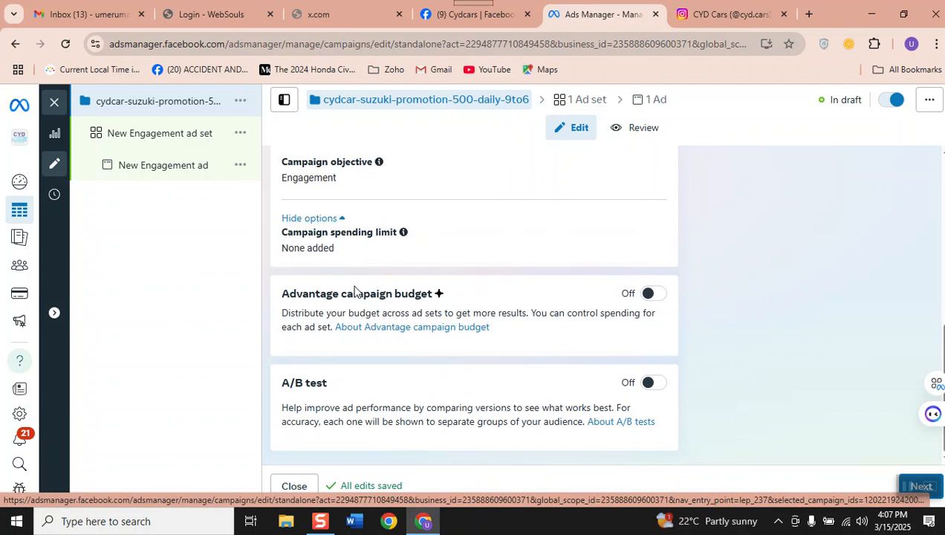
{"action": "scroll", "coordinate": [428, 270], "scroll_direction": "up", "scroll_amount": 2}
{"action": "scroll", "coordinate": [428, 271], "scroll_direction": "down", "scroll_amount": 2}
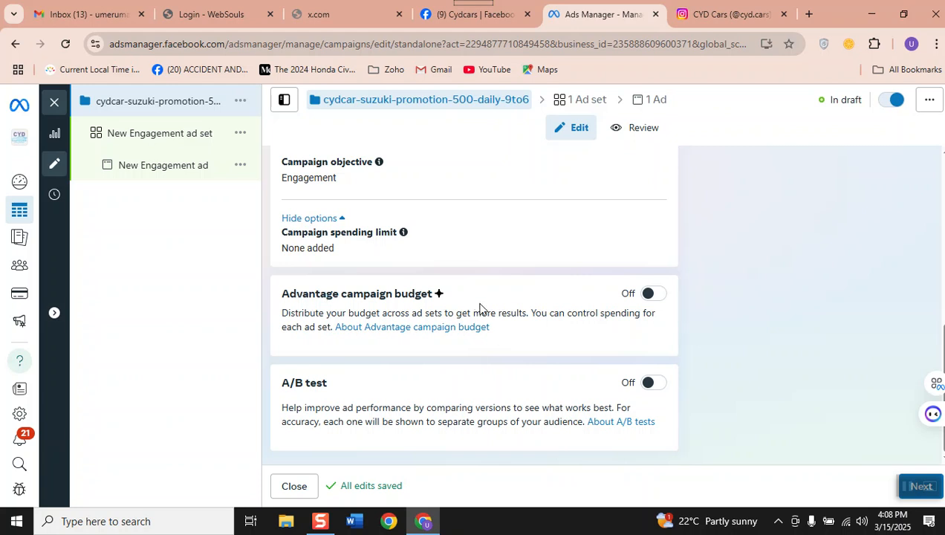
- Turn on Advantage campaign budget and choose Daily budget as the budget type
{"action": "left_click", "coordinate": [654, 295]}
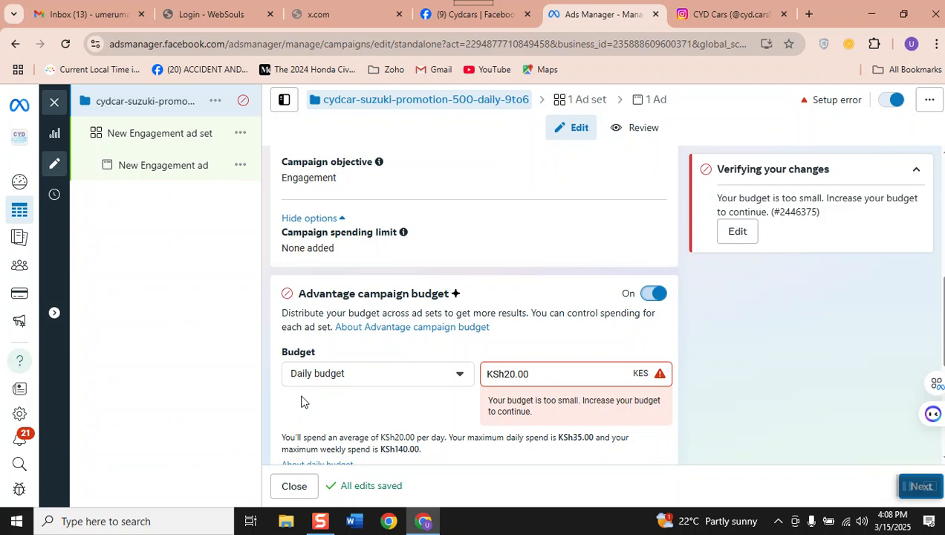
{"action": "left_click", "coordinate": [364, 381]}
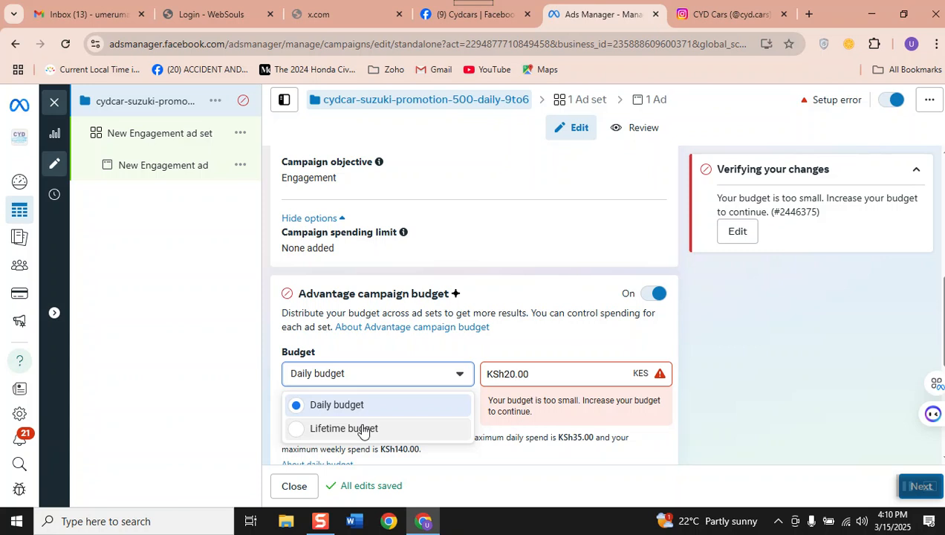
{"action": "left_click", "coordinate": [359, 410]}
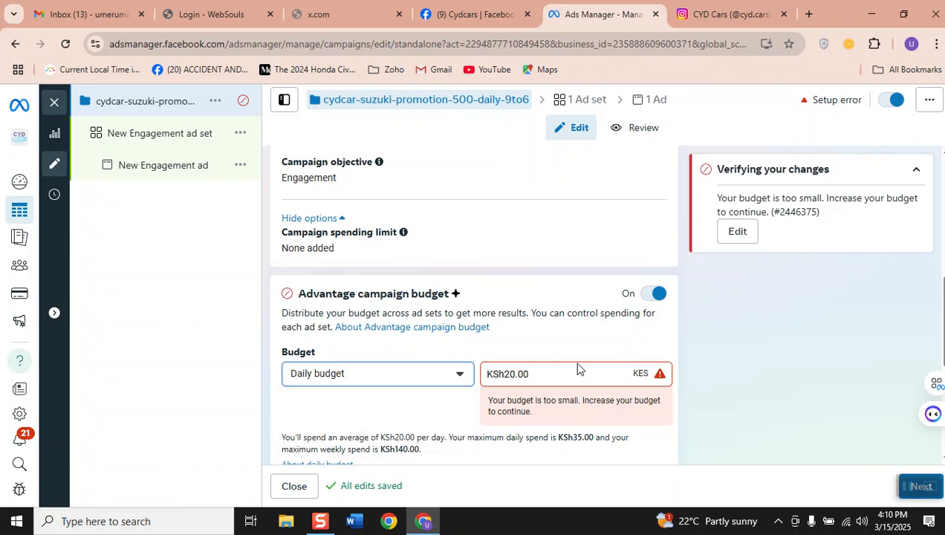
- Set the campaign's daily budget to KSh500
{"action": "left_click_drag", "start_coordinate": [580, 370], "coordinate": [420, 390]}
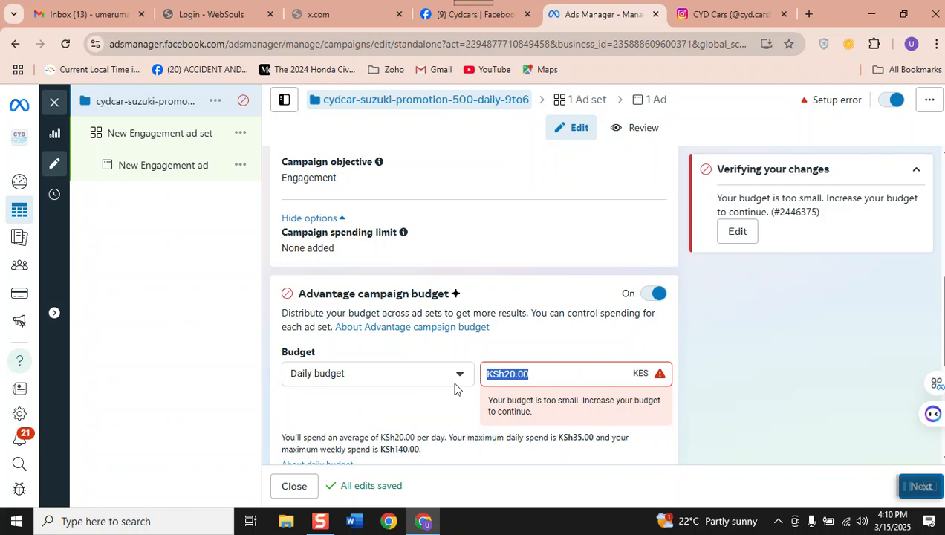
{"action": "left_click", "coordinate": [582, 368]}
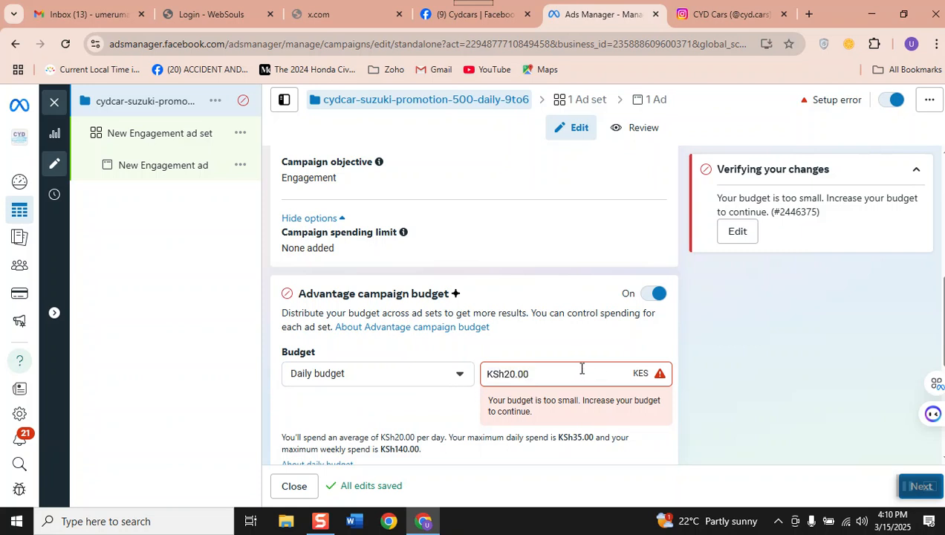
{"action": "key", "text": "BackSpace"}
{"action": "key", "text": "BackSpace"}
{"action": "key", "text": "BackSpace"}
{"action": "key", "text": "BackSpace"}
{"action": "key", "text": "BackSpace"}
{"action": "key", "text": "BackSpace"}
{"action": "key", "text": "BackSpace"}
{"action": "key", "text": "BackSpace"}
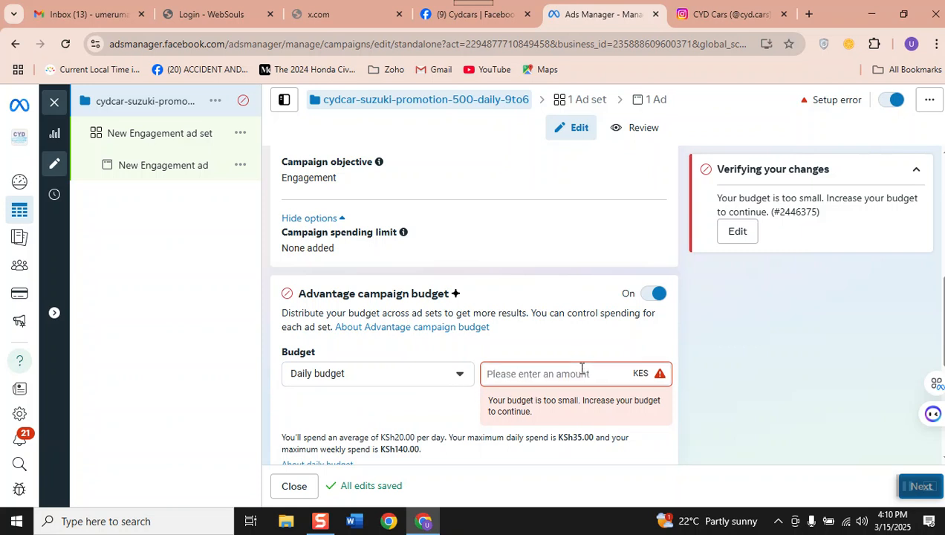
{"action": "type", "text": "500"}
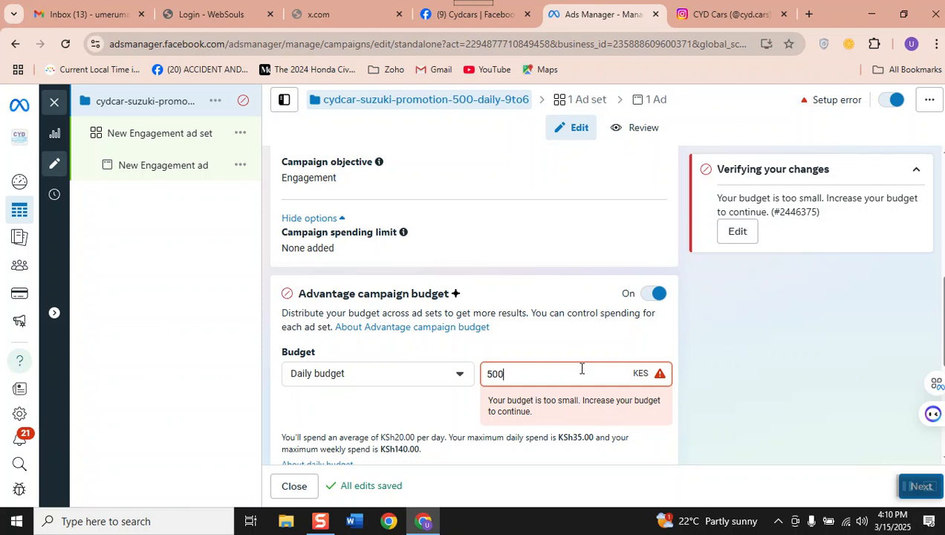
{"action": "left_click", "coordinate": [416, 408]}
- Open the campaign bid strategy for editing, review its options and choose Highest volume
{"action": "scroll", "coordinate": [415, 406], "scroll_direction": "down", "scroll_amount": 2}
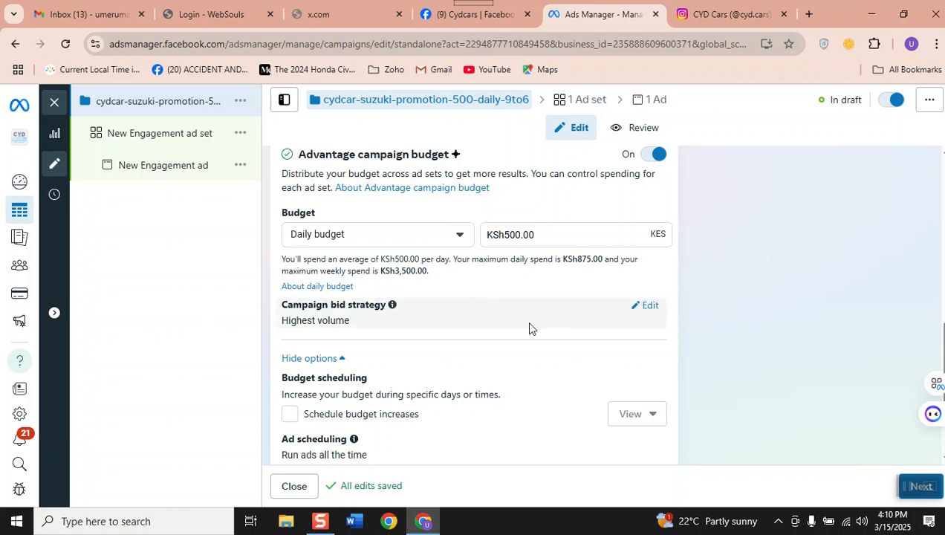
{"action": "left_click", "coordinate": [654, 308]}
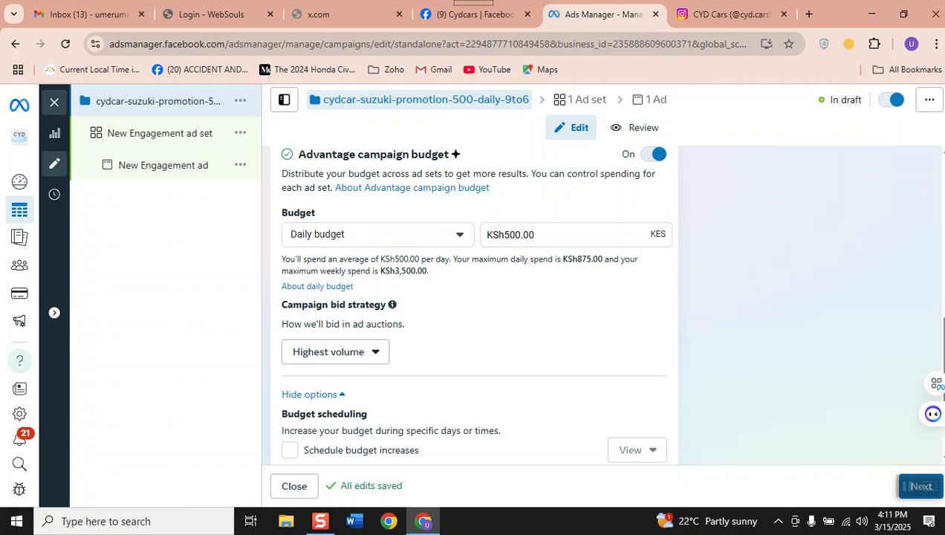
{"action": "mouse_move", "coordinate": [665, 524]}
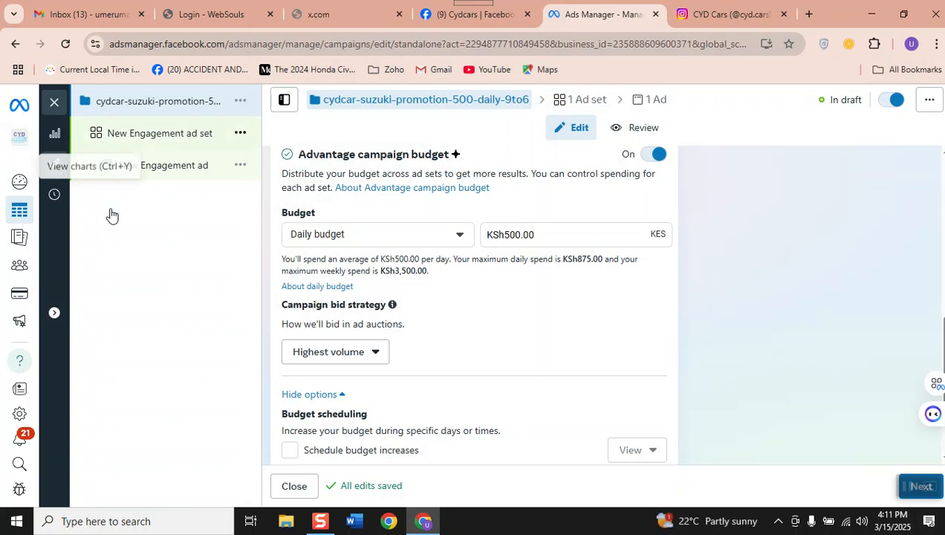
{"action": "left_click", "coordinate": [367, 362]}
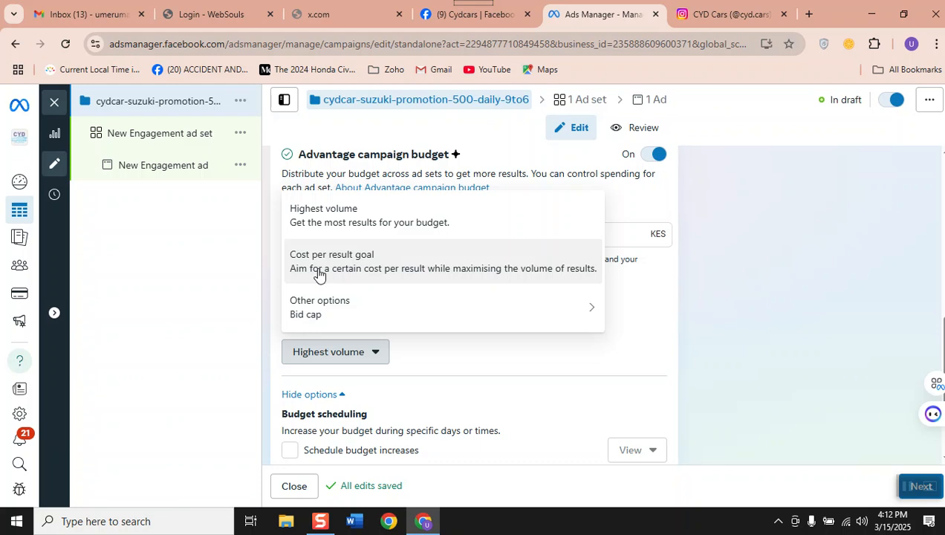
{"action": "mouse_move", "coordinate": [363, 321]}
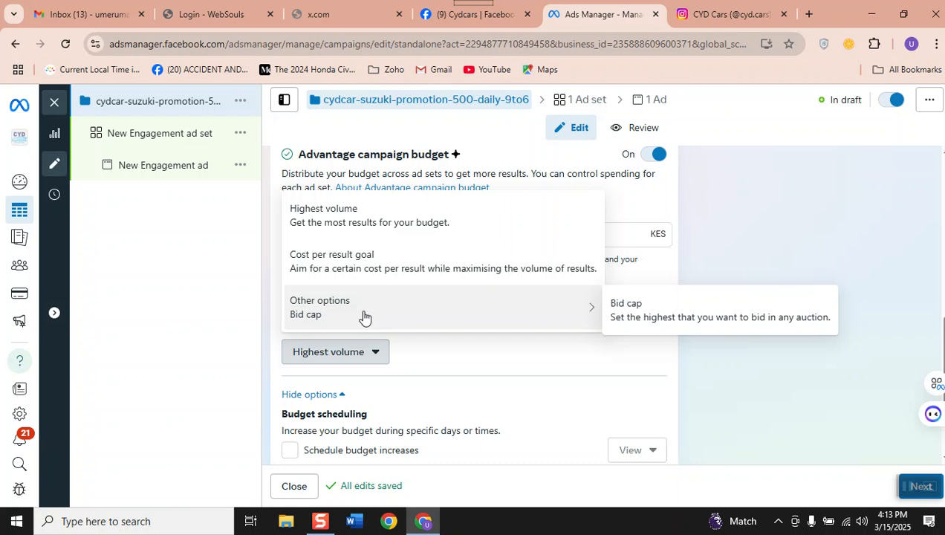
{"action": "left_click", "coordinate": [393, 224]}
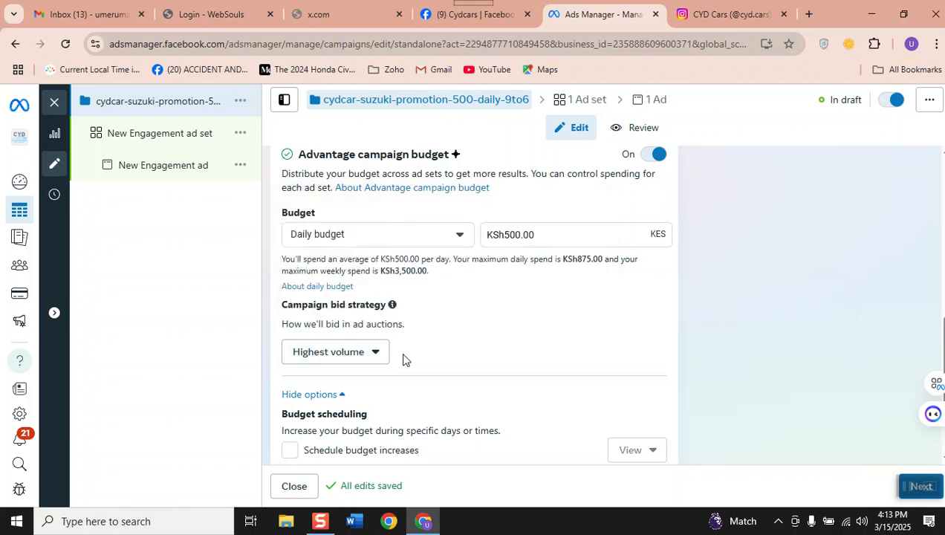
- Enable scheduled budget increases and set the time period's start time to 05:00
{"action": "scroll", "coordinate": [403, 360], "scroll_direction": "down", "scroll_amount": 2}
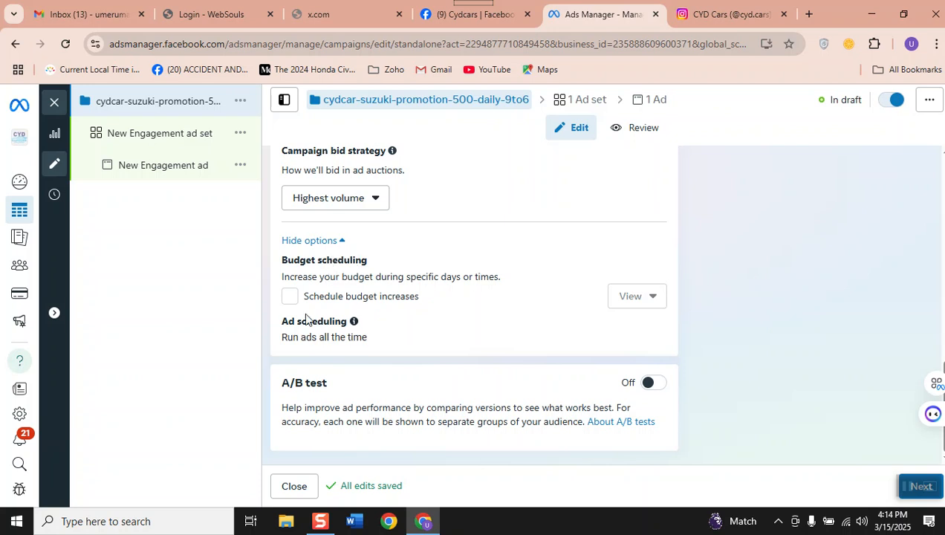
{"action": "left_click", "coordinate": [291, 297]}
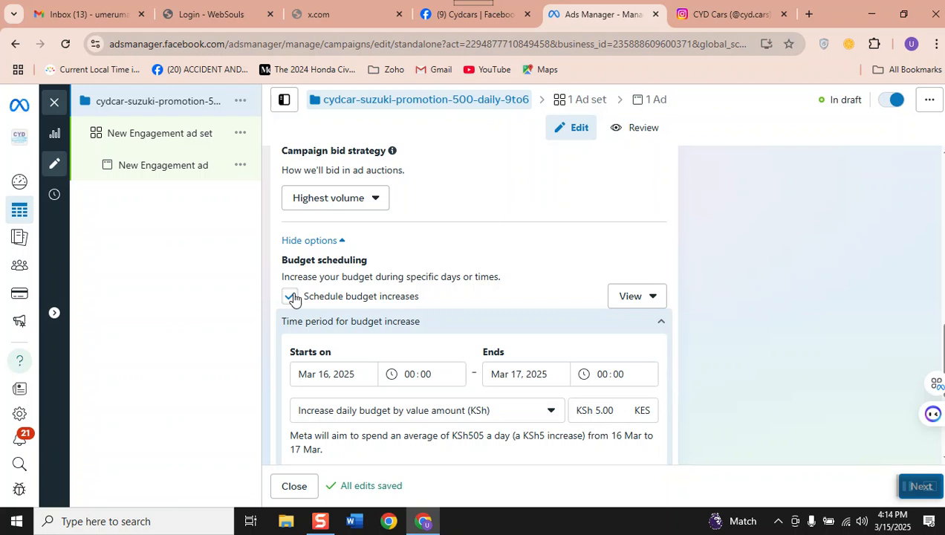
{"action": "left_click", "coordinate": [409, 375]}
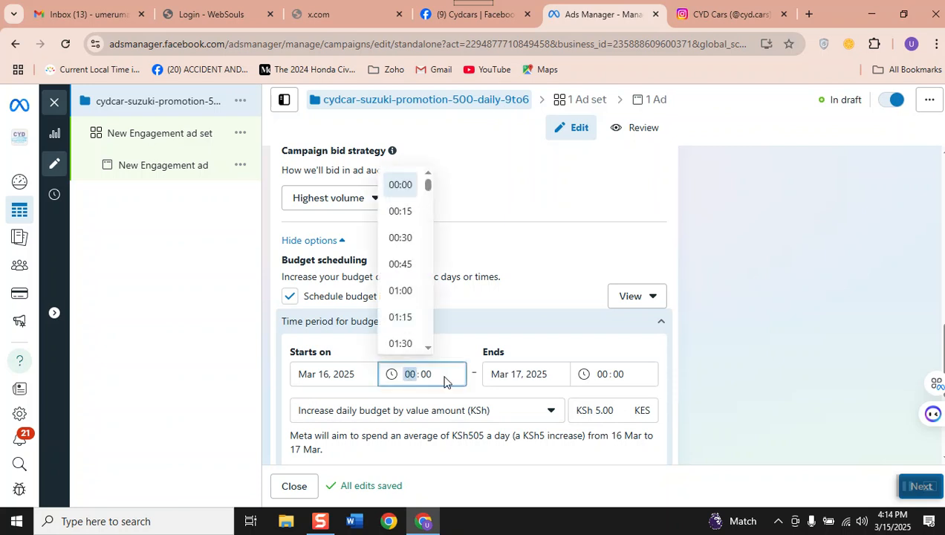
{"action": "scroll", "coordinate": [410, 327], "scroll_direction": "down", "scroll_amount": 5}
{"action": "scroll", "coordinate": [411, 327], "scroll_direction": "down", "scroll_amount": 1}
{"action": "left_click", "coordinate": [403, 239]}
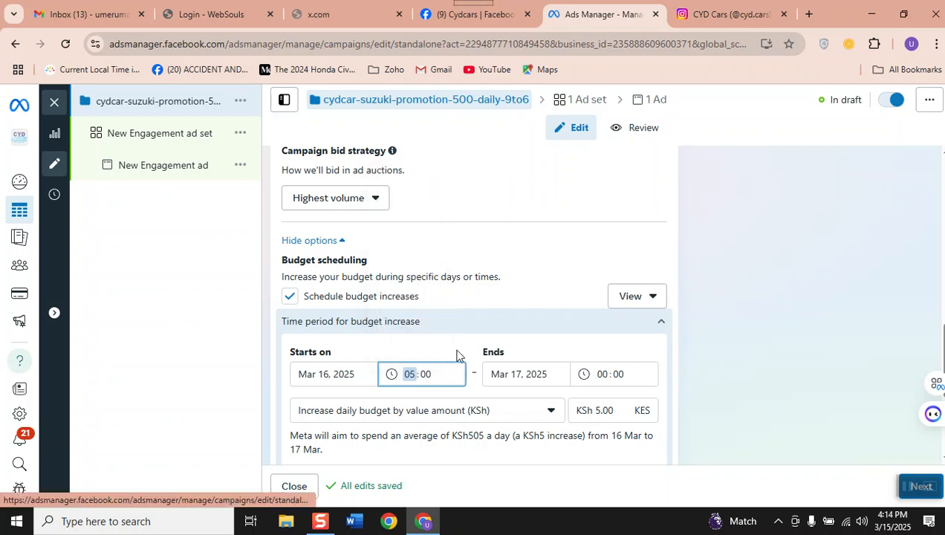
- Set the end of the budget increase period to Mar 16, 2025 at 09:30
{"action": "left_click", "coordinate": [602, 376]}
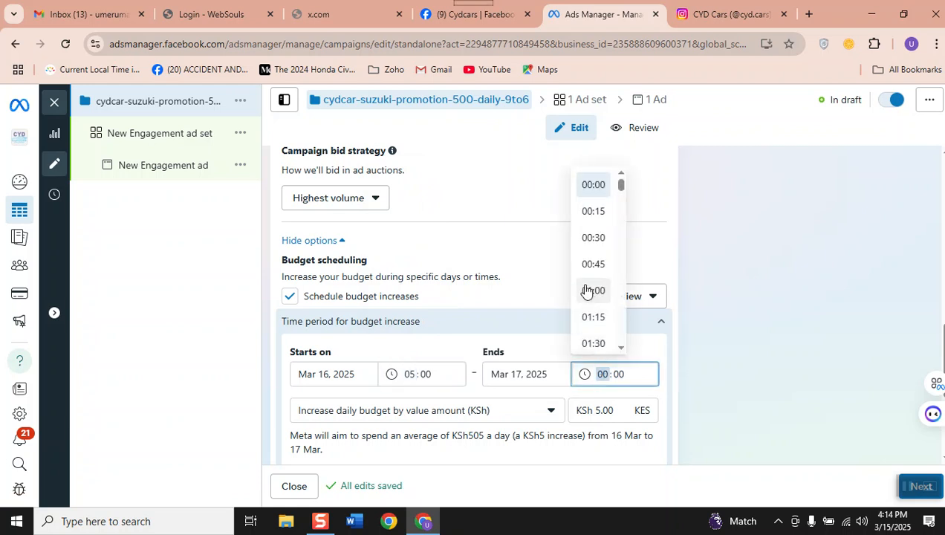
{"action": "scroll", "coordinate": [586, 290], "scroll_direction": "down", "scroll_amount": 9}
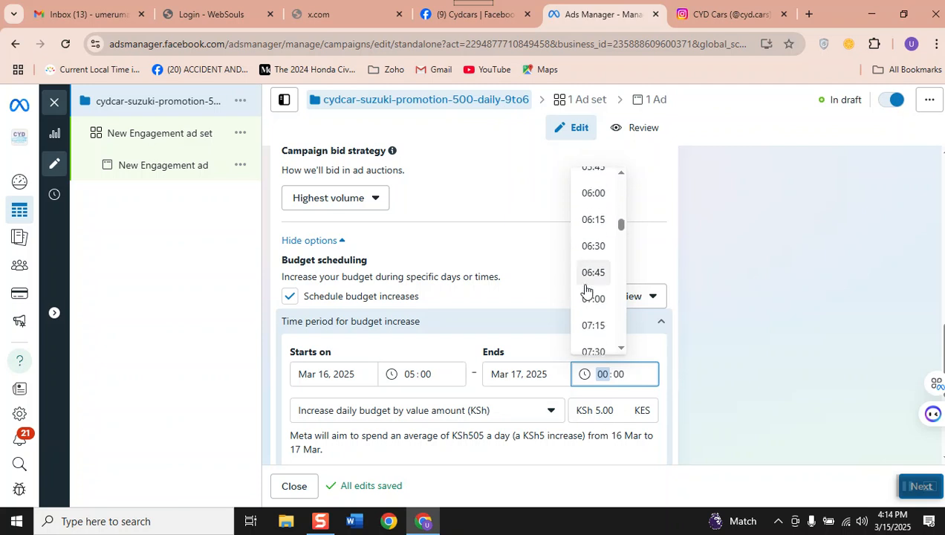
{"action": "left_click", "coordinate": [587, 328]}
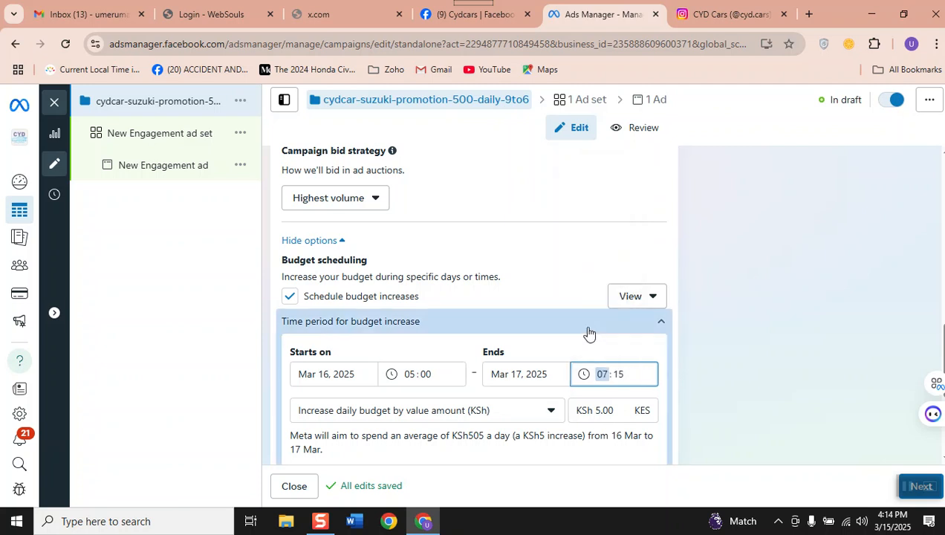
{"action": "left_click", "coordinate": [511, 372]}
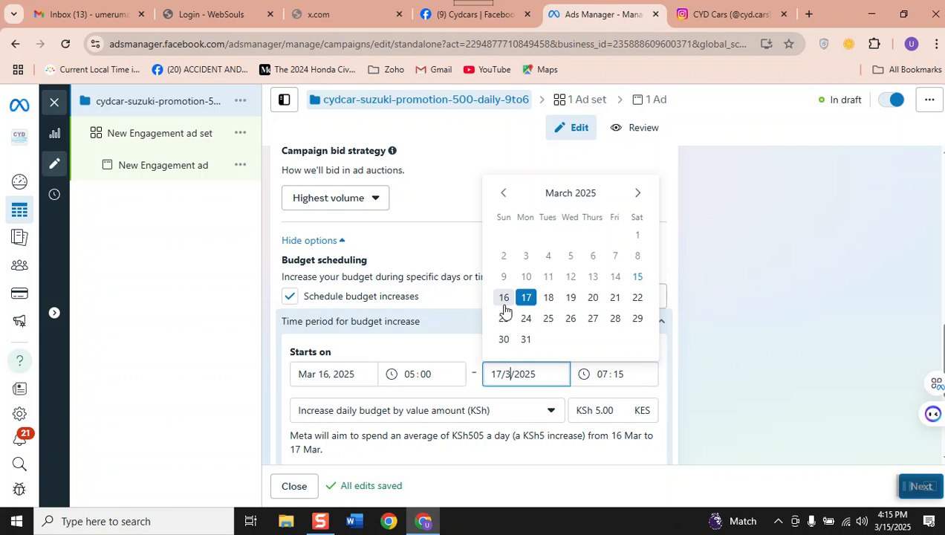
{"action": "left_click", "coordinate": [504, 299]}
{"action": "scroll", "coordinate": [496, 347], "scroll_direction": "down", "scroll_amount": 1}
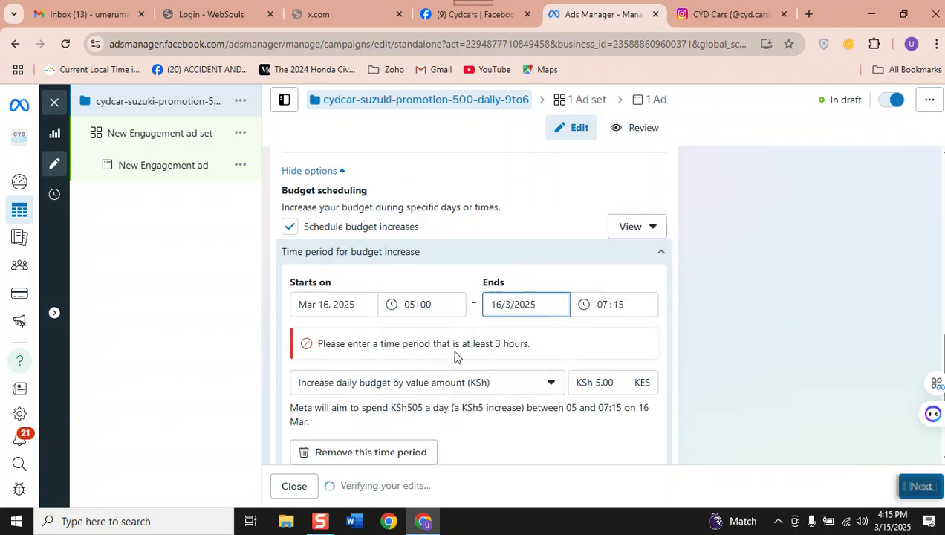
{"action": "left_click", "coordinate": [604, 305]}
{"action": "scroll", "coordinate": [587, 232], "scroll_direction": "down", "scroll_amount": 2}
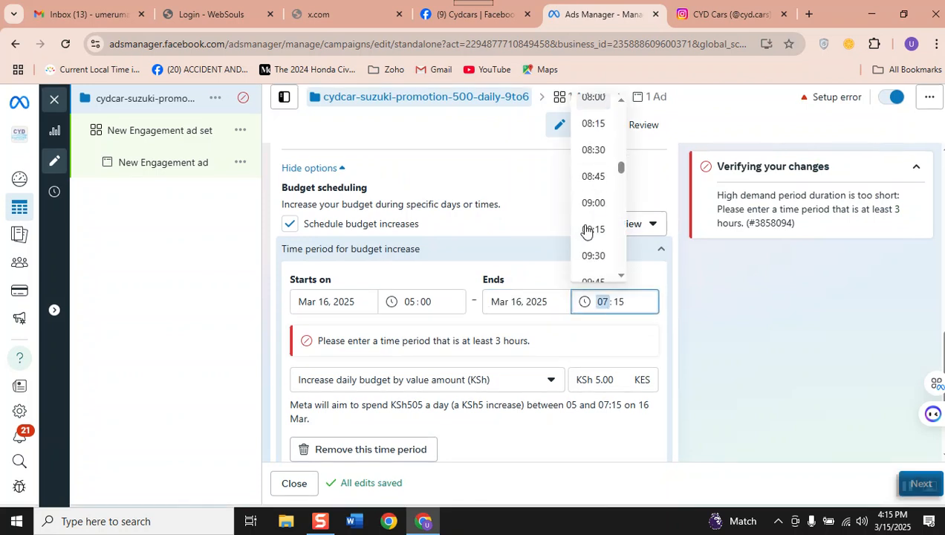
{"action": "left_click", "coordinate": [587, 232]}
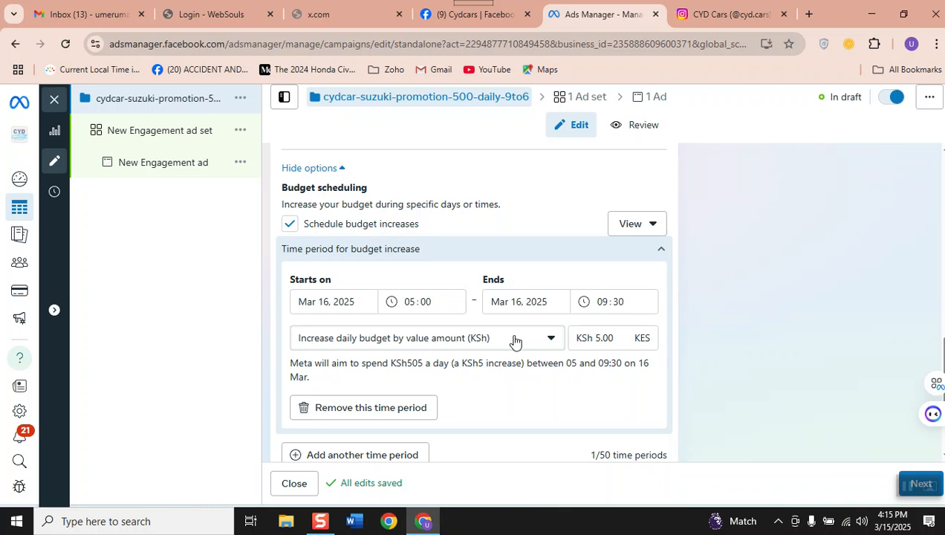
- Set the daily budget increase for the scheduled time period to KSh90
{"action": "left_click_drag", "start_coordinate": [621, 338], "coordinate": [571, 341]}
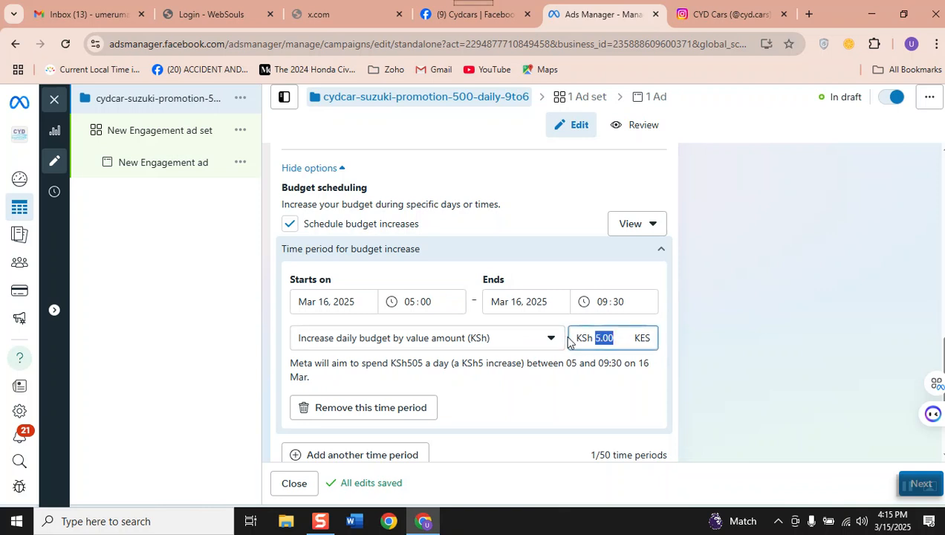
{"action": "type", "text": "90"}
{"action": "left_click", "coordinate": [595, 379]}
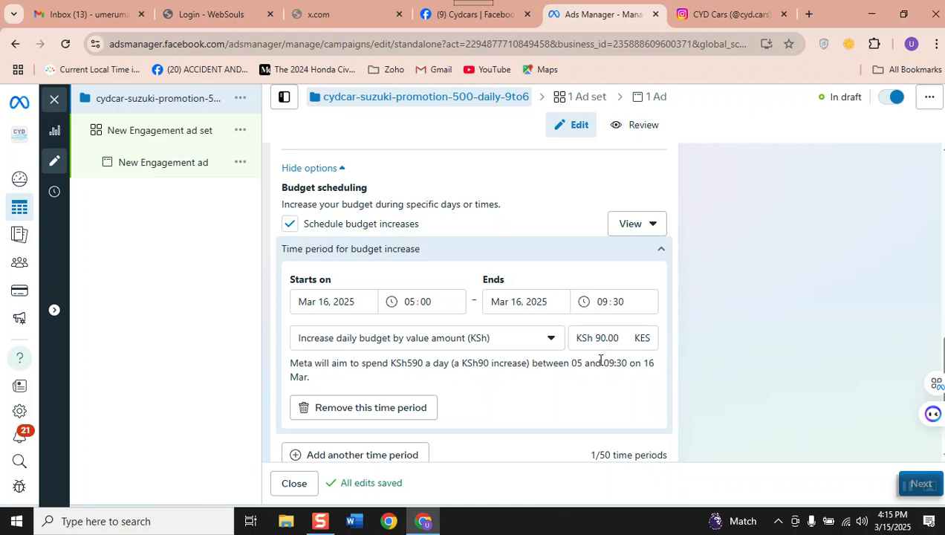
- Switch the Advantage campaign budget to a Lifetime budget and set its amount to KSh10,000
{"action": "scroll", "coordinate": [490, 354], "scroll_direction": "down", "scroll_amount": 2}
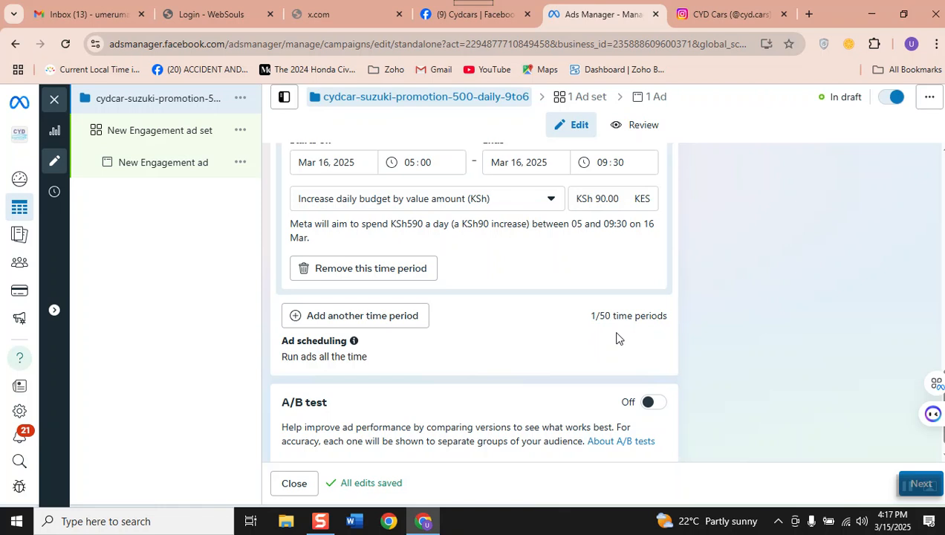
{"action": "scroll", "coordinate": [616, 339], "scroll_direction": "up", "scroll_amount": 15}
{"action": "scroll", "coordinate": [616, 339], "scroll_direction": "down", "scroll_amount": 2}
{"action": "scroll", "coordinate": [616, 338], "scroll_direction": "up", "scroll_amount": 4}
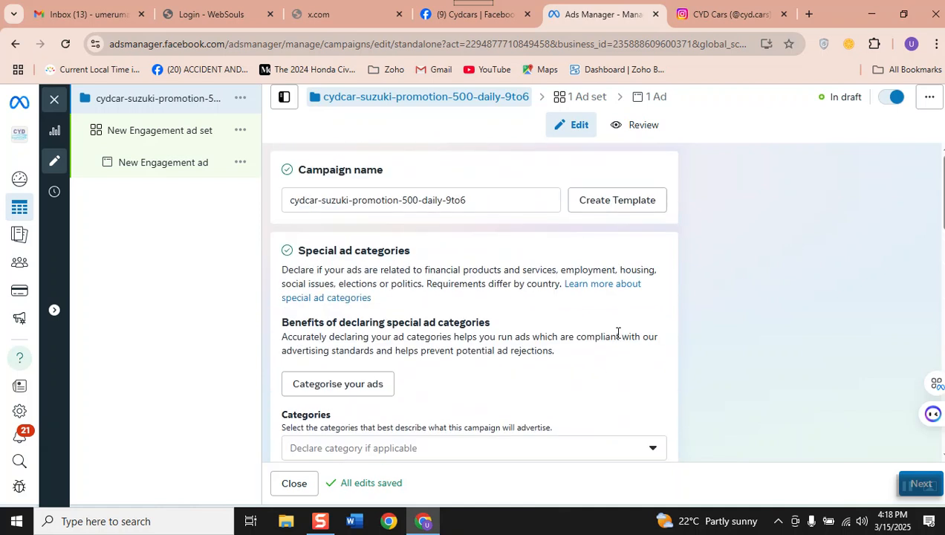
{"action": "scroll", "coordinate": [618, 334], "scroll_direction": "down", "scroll_amount": 3}
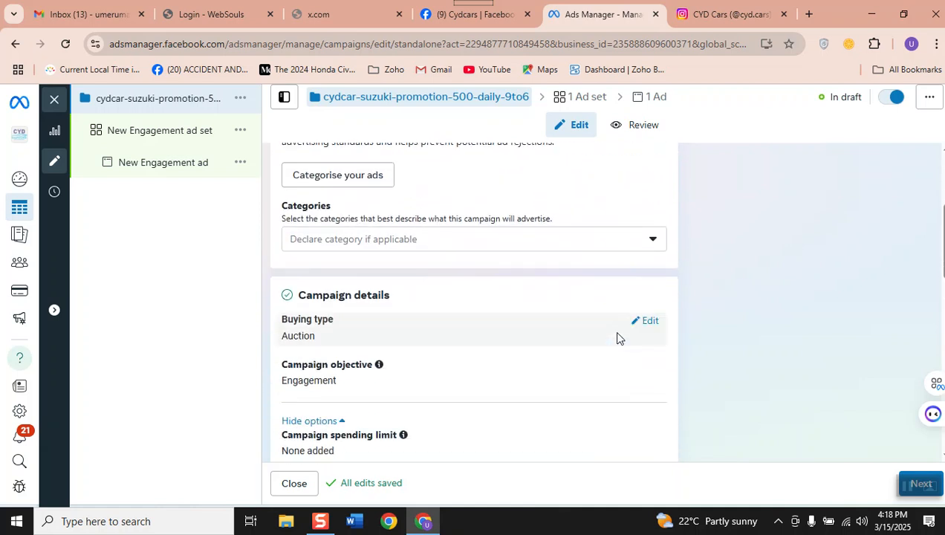
{"action": "scroll", "coordinate": [764, 325], "scroll_direction": "down", "scroll_amount": 1}
{"action": "scroll", "coordinate": [764, 324], "scroll_direction": "down", "scroll_amount": 2}
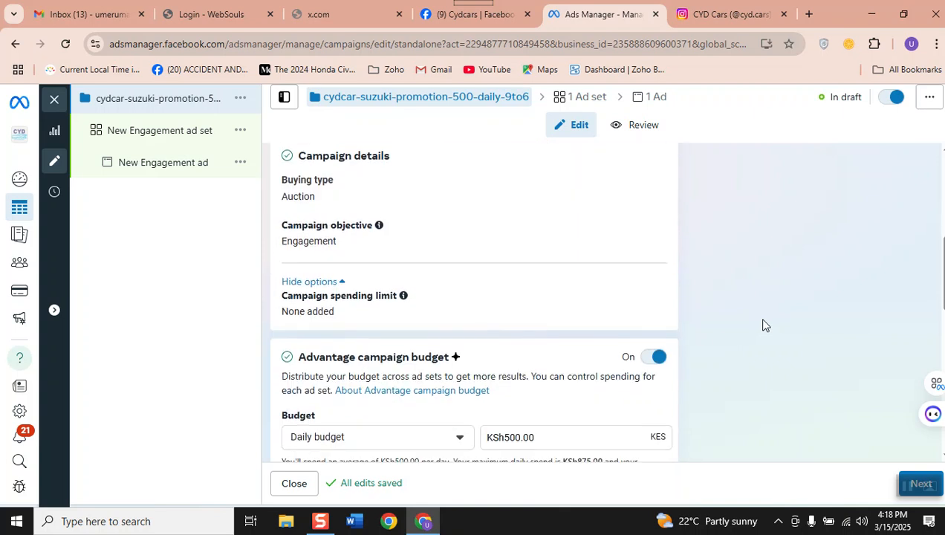
{"action": "scroll", "coordinate": [764, 325], "scroll_direction": "down", "scroll_amount": 3}
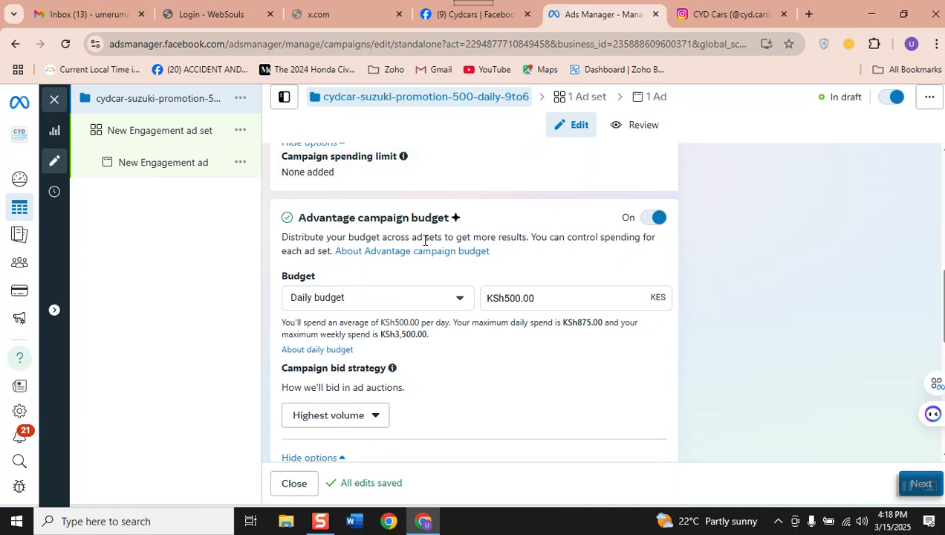
{"action": "left_click", "coordinate": [412, 306]}
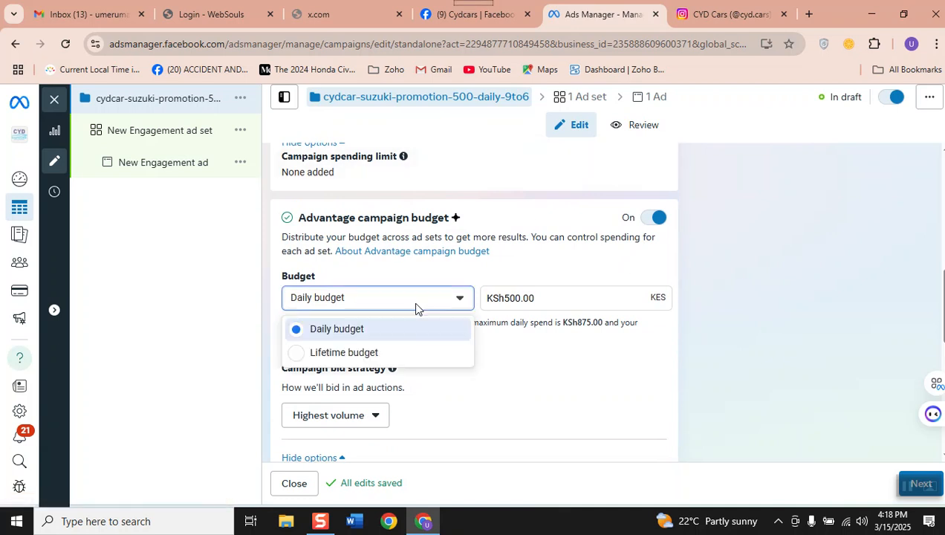
{"action": "left_click", "coordinate": [342, 354]}
{"action": "left_click_drag", "start_coordinate": [544, 253], "coordinate": [477, 240]}
{"action": "type", "text": "10000"}
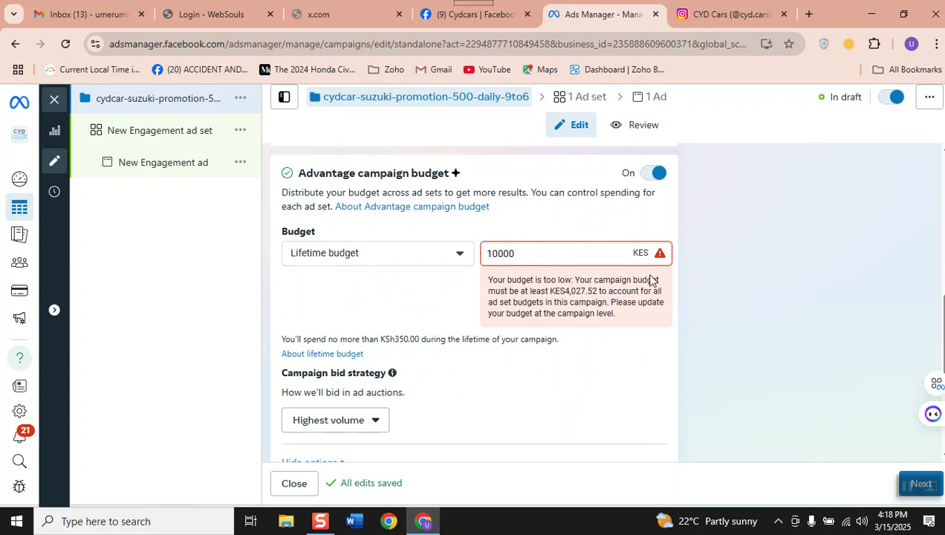
{"action": "left_click", "coordinate": [705, 299]}
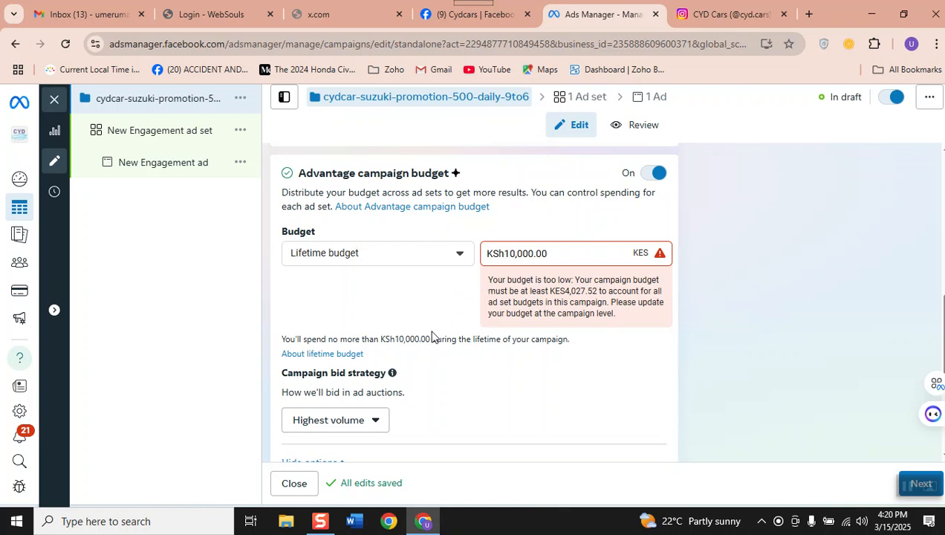
- Edit the campaign's ad scheduling and enable running ads on a schedule
{"action": "scroll", "coordinate": [433, 335], "scroll_direction": "down", "scroll_amount": 3}
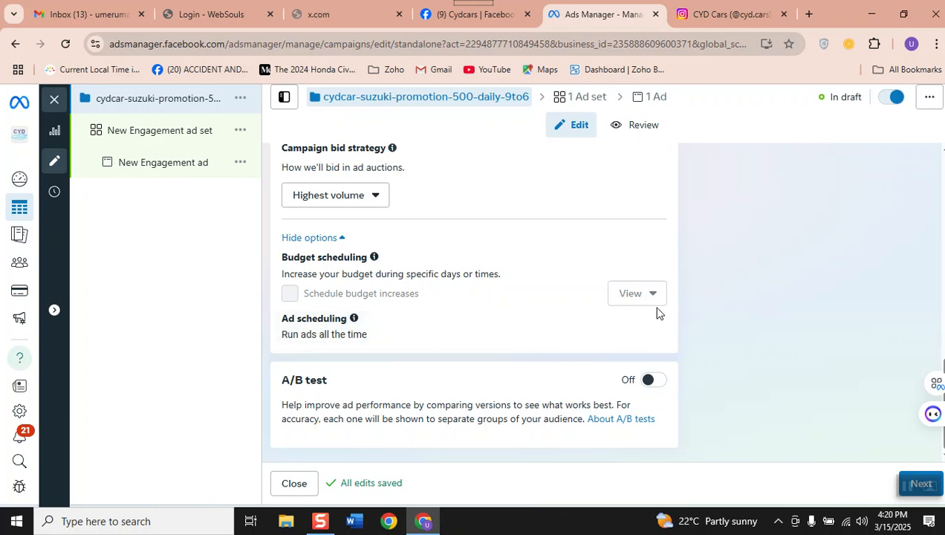
{"action": "left_click", "coordinate": [651, 320]}
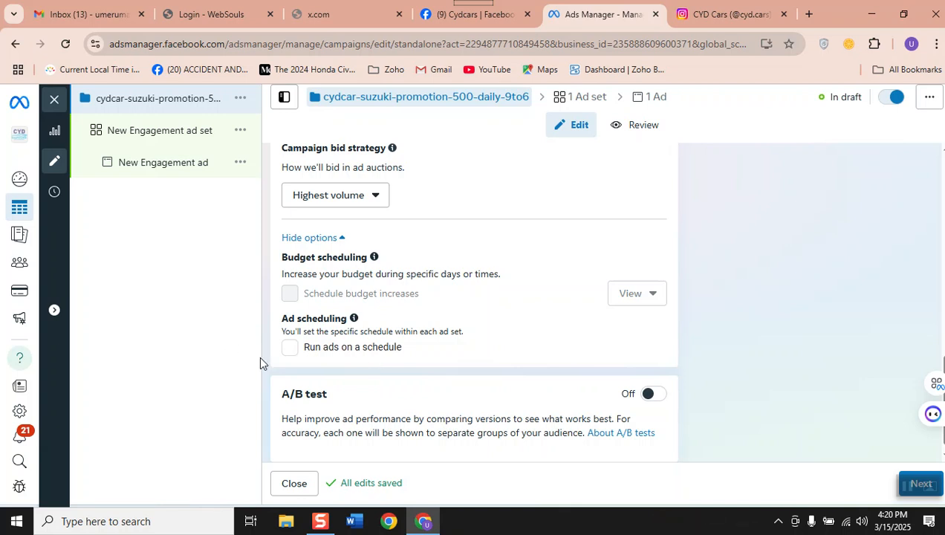
{"action": "left_click", "coordinate": [289, 349]}
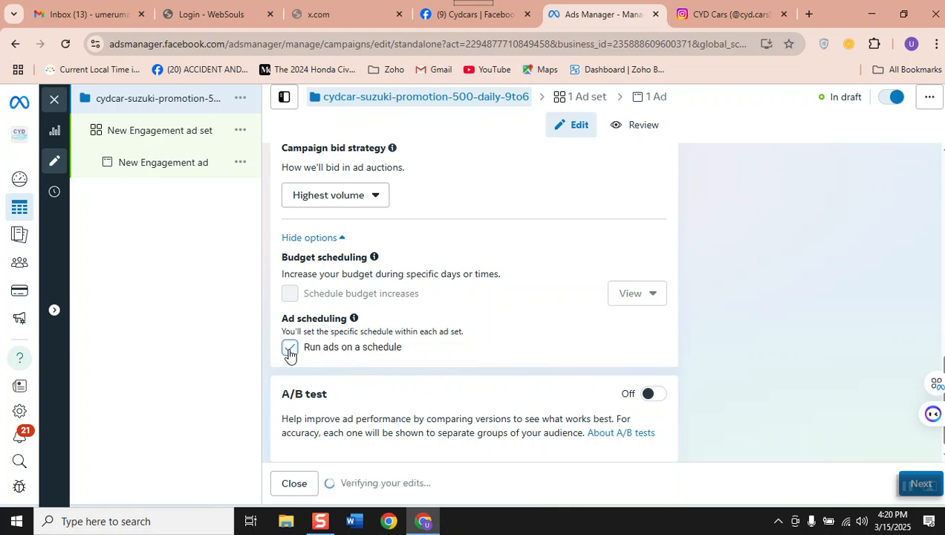
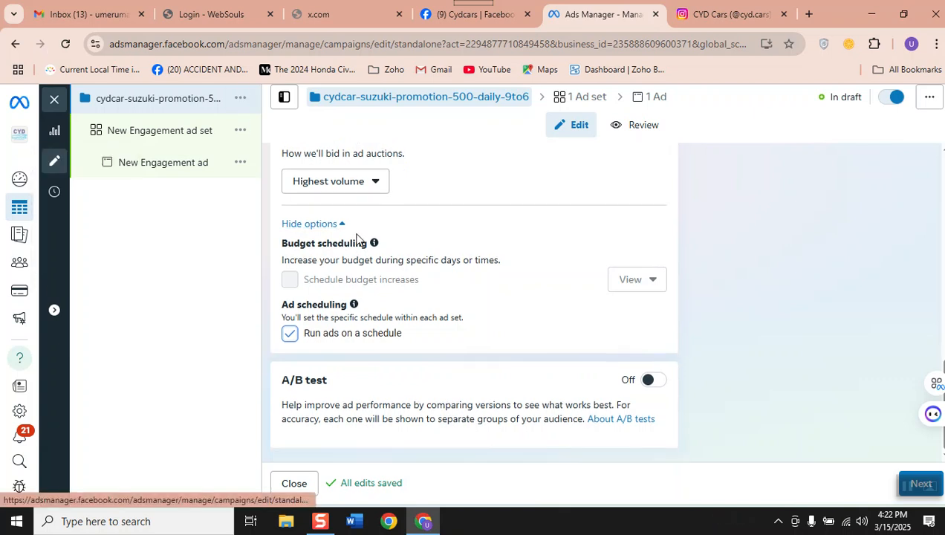
{"action": "scroll", "coordinate": [358, 238], "scroll_direction": "up", "scroll_amount": 5}
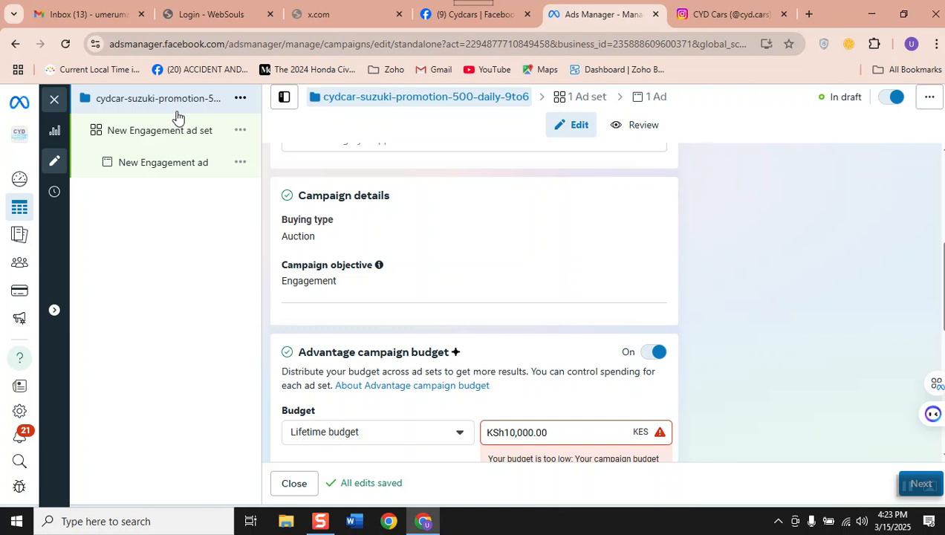